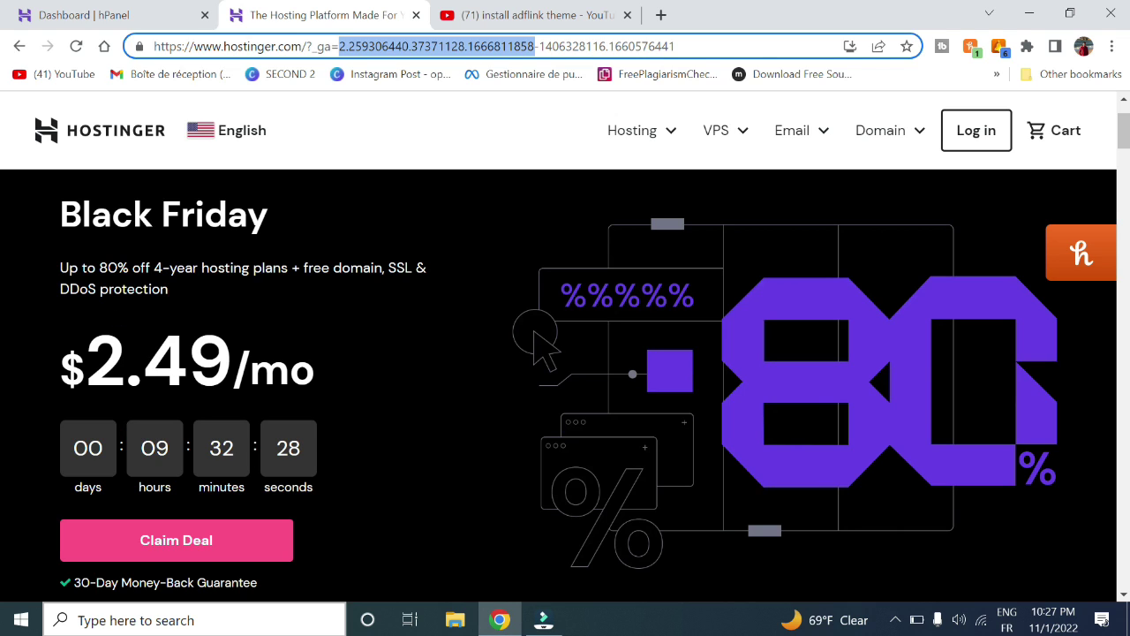
- Open the Web Hosting page and review the Single Shared Hosting plan's price and features
click(671, 133)
click(633, 206)
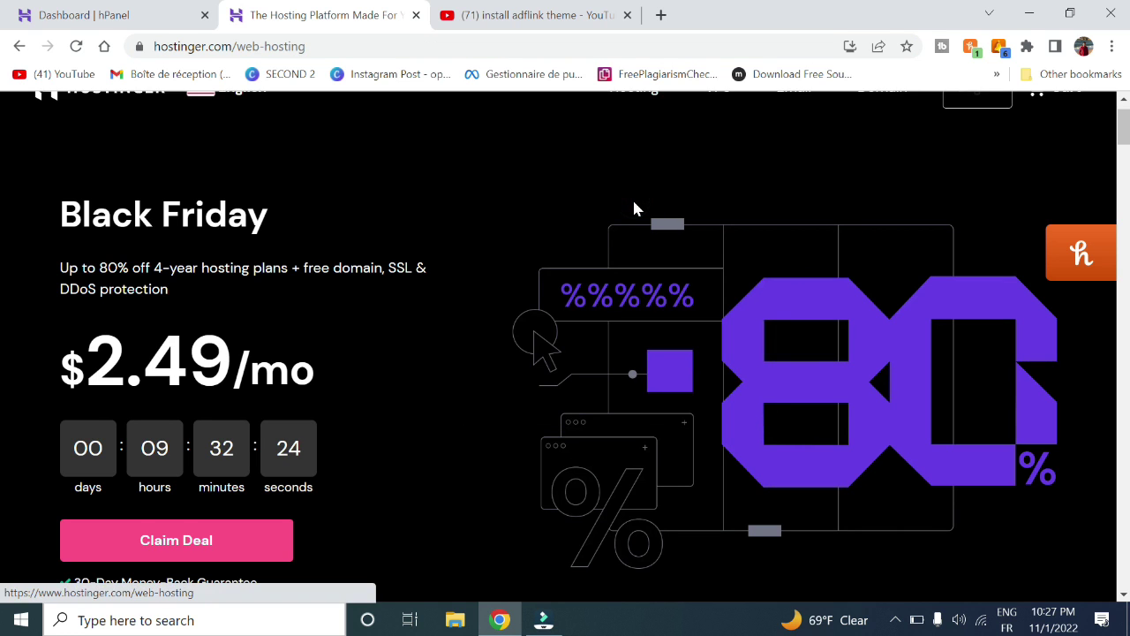
click(1125, 175)
scroll(3, 177, up, 3)
scroll(3, 177, left, 4)
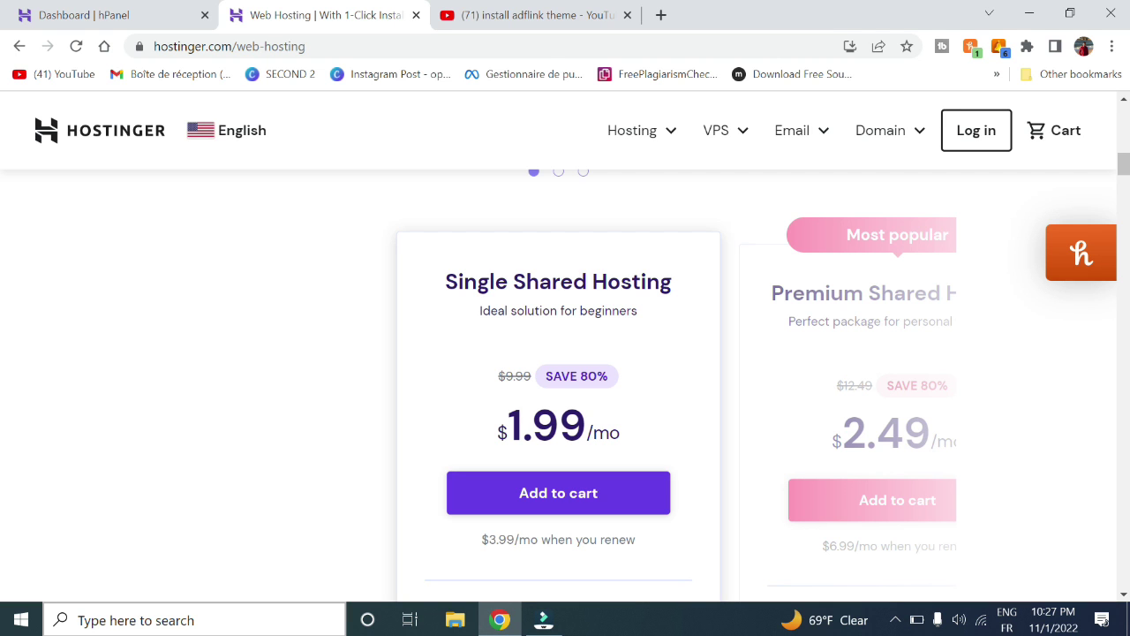
scroll(2, 180, down, 1)
scroll(2, 180, down, 3)
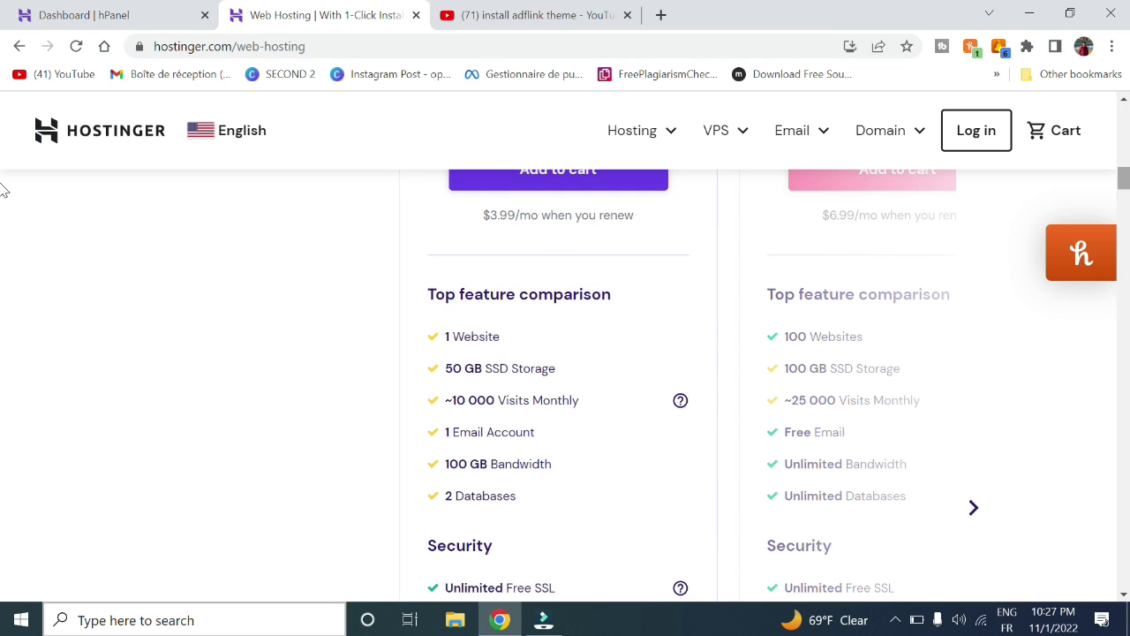
scroll(5, 181, up, 4)
scroll(4, 177, up, 2)
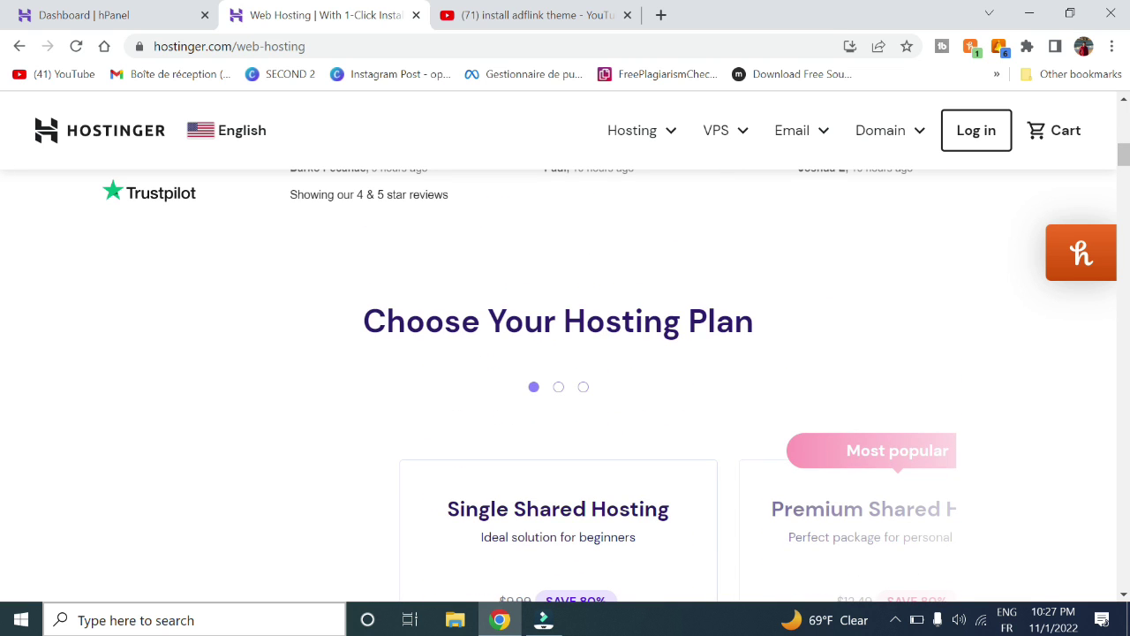
- Bring up the Premium Shared Hosting plan, review its price and features, and dismiss the coupon tips popup
click(558, 387)
scroll(779, 372, down, 2)
scroll(779, 372, down, 2)
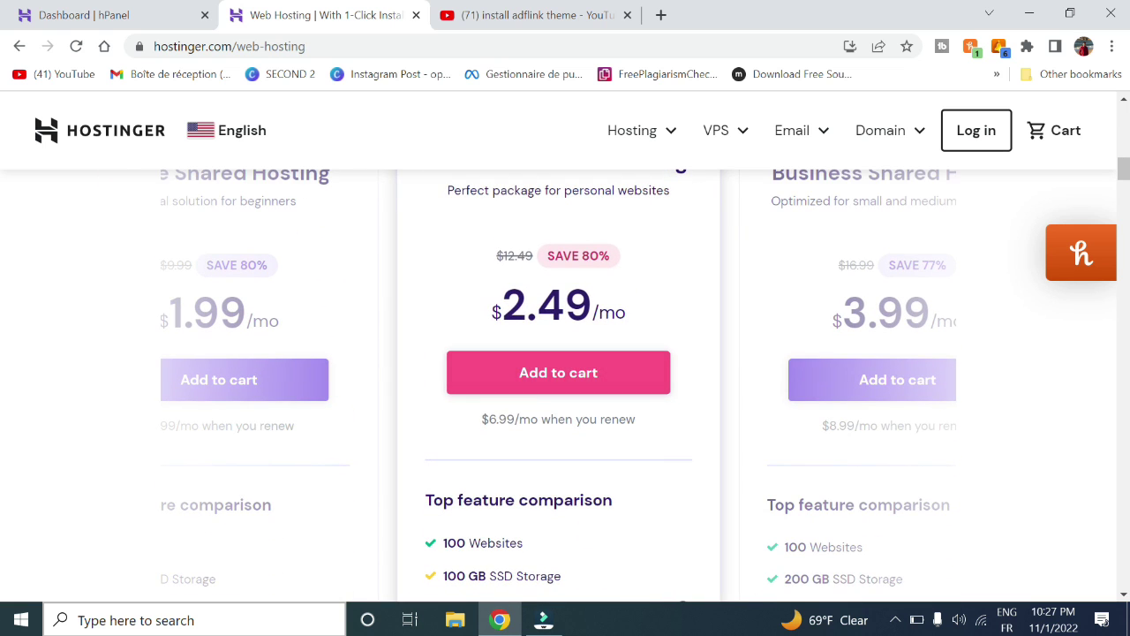
scroll(674, 330, down, 2)
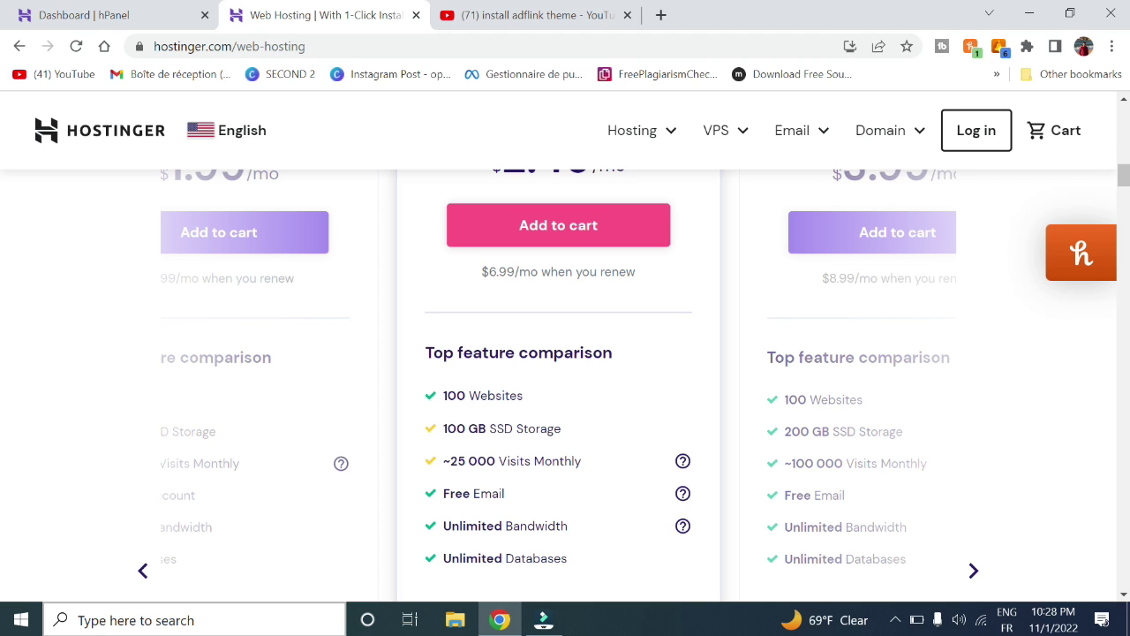
scroll(492, 501, down, 1)
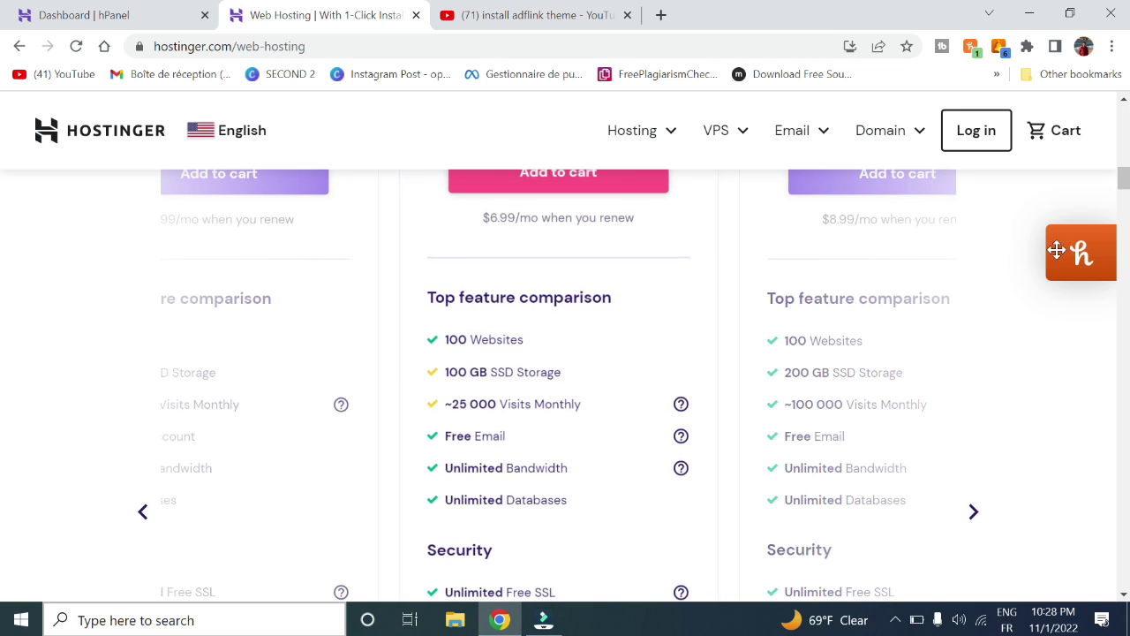
scroll(3, 193, up, 3)
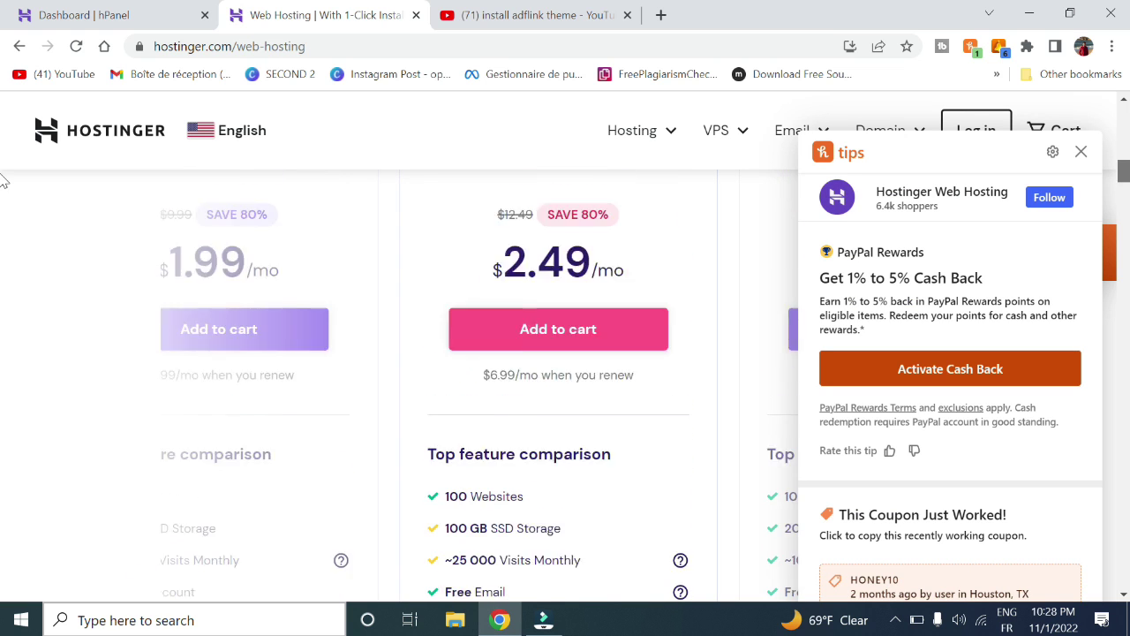
click(1081, 152)
scroll(1120, 173, up, 2)
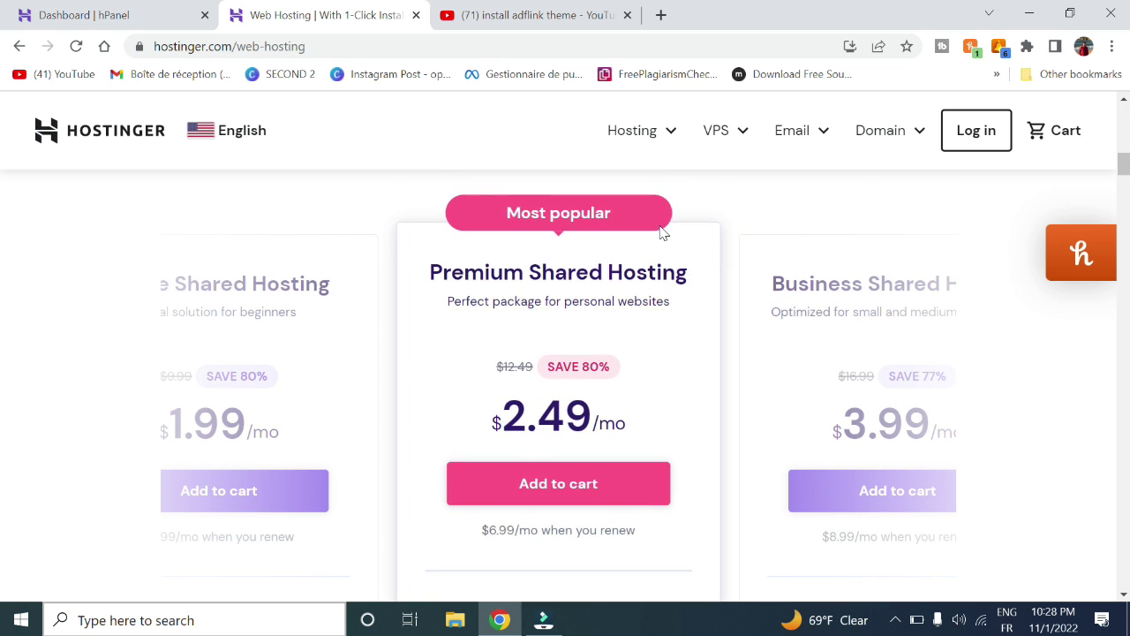
- Bring up the Business Shared Hosting plan and examine its price, top features, security, free bonuses and WordPress options
scroll(592, 231, up, 1)
click(583, 228)
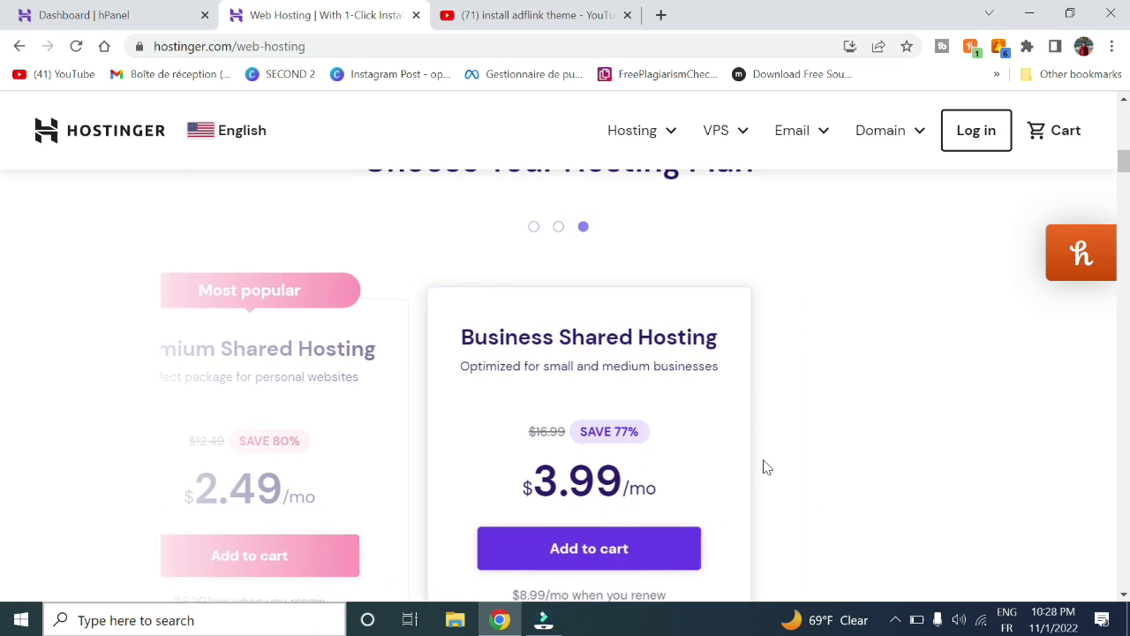
scroll(765, 467, down, 1)
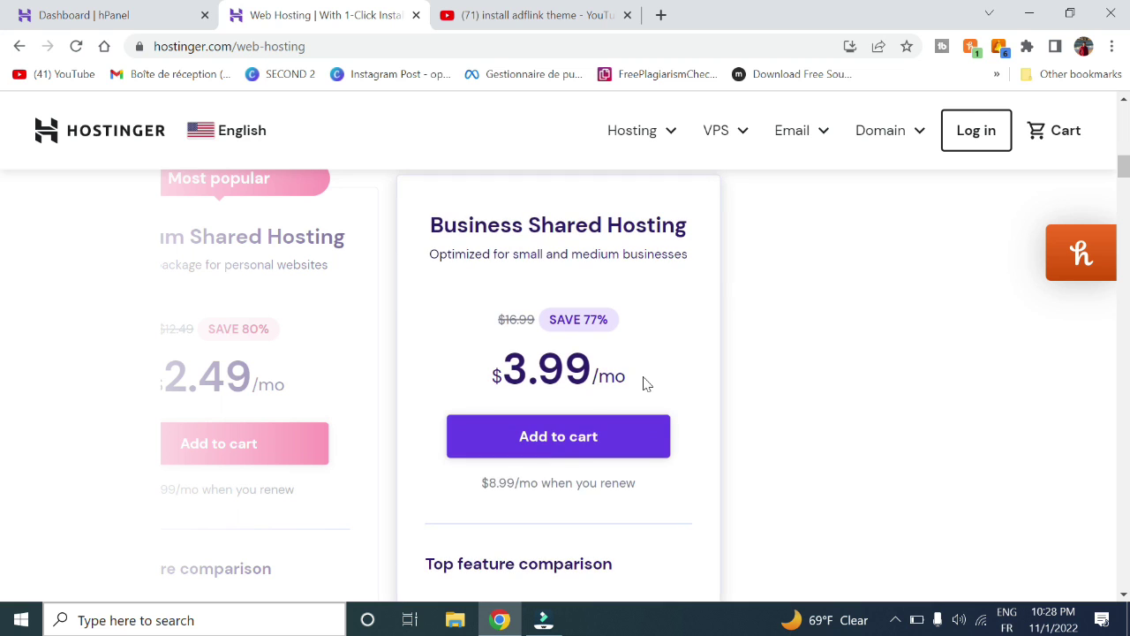
scroll(742, 421, down, 2)
scroll(741, 421, down, 1)
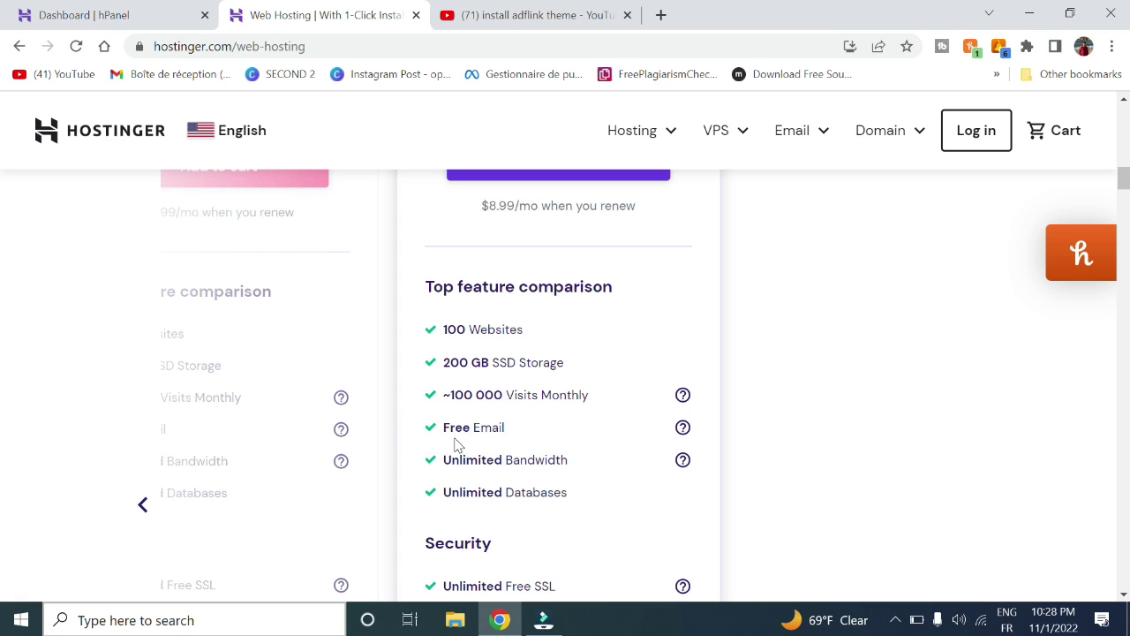
scroll(534, 422, down, 2)
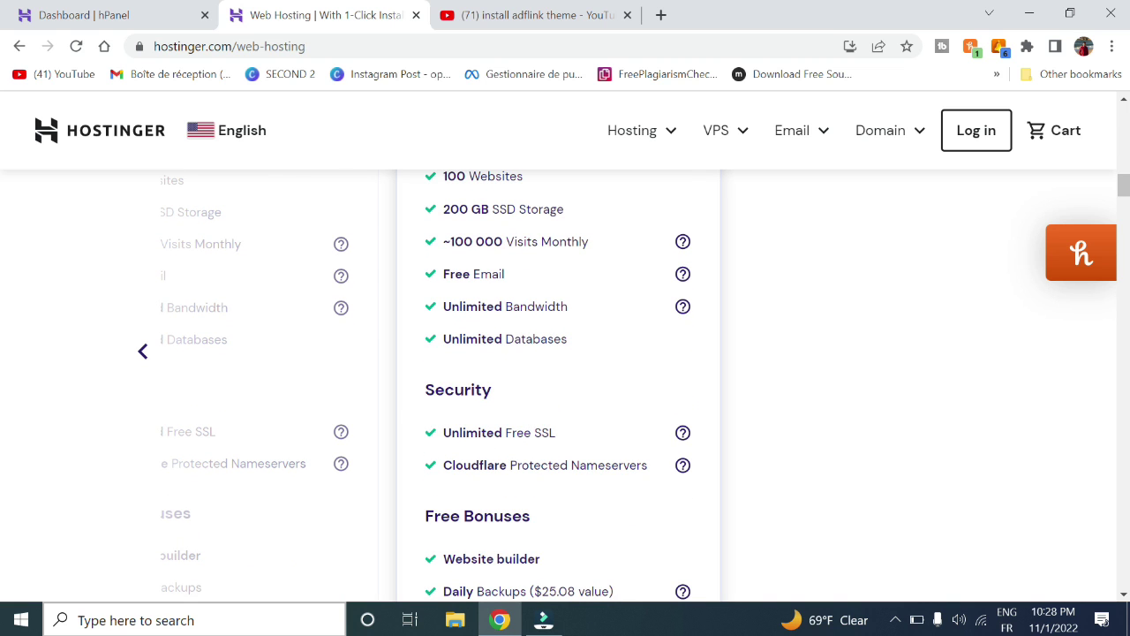
scroll(468, 585, down, 1)
scroll(468, 585, down, 2)
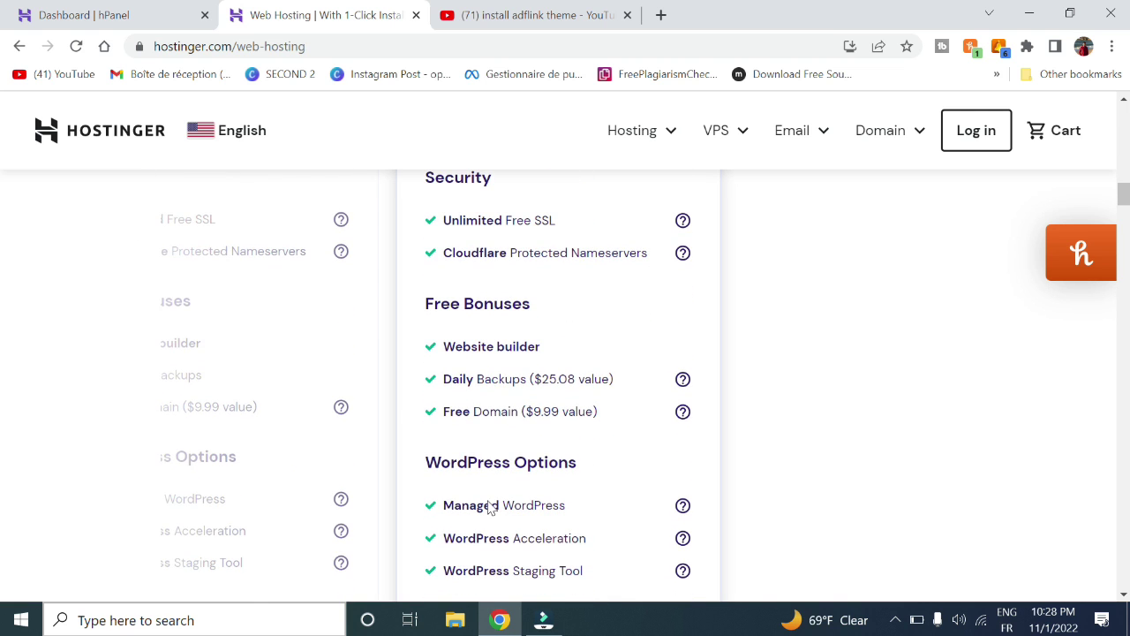
scroll(601, 426, down, 2)
scroll(654, 397, up, 4)
scroll(653, 397, up, 5)
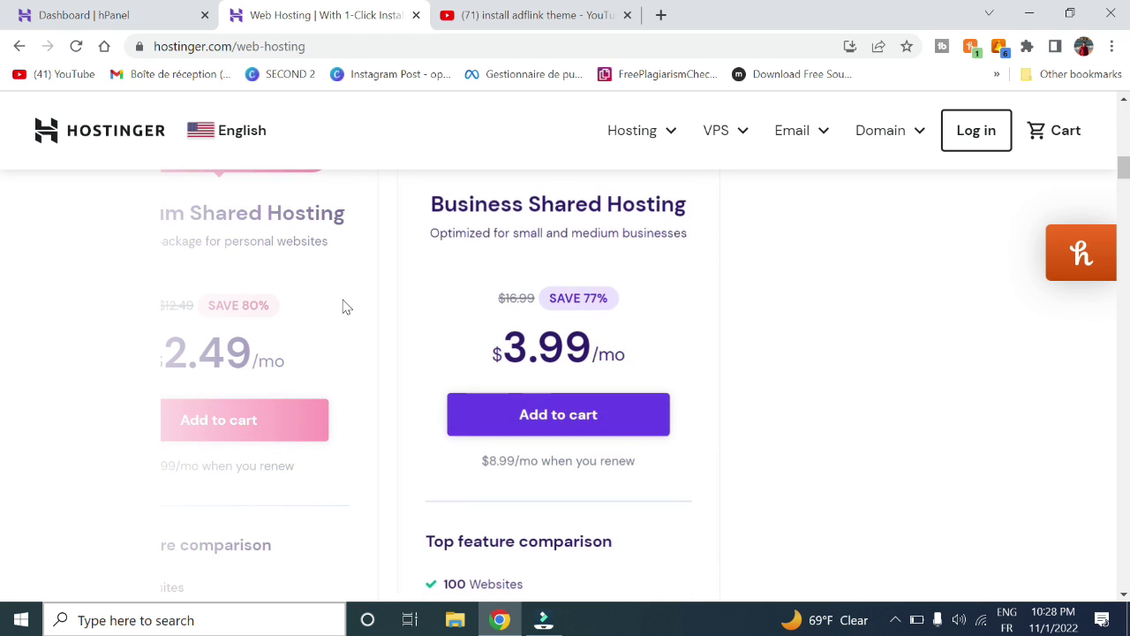
scroll(509, 250, up, 2)
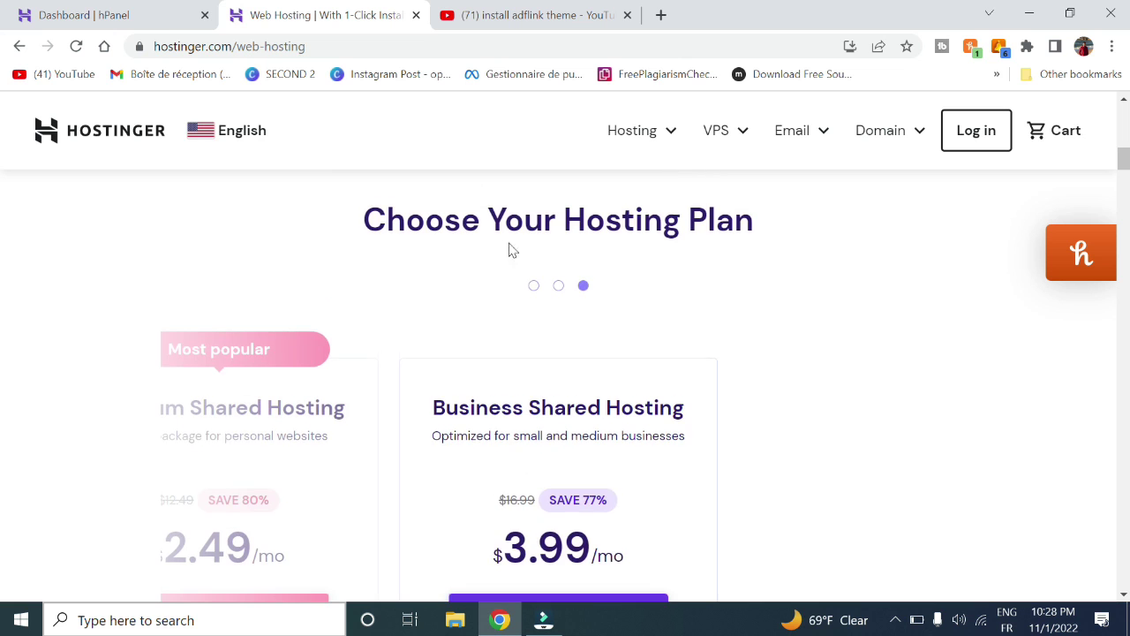
- Return to the Premium Shared Hosting plan and add it to the cart
click(559, 285)
scroll(541, 325, down, 2)
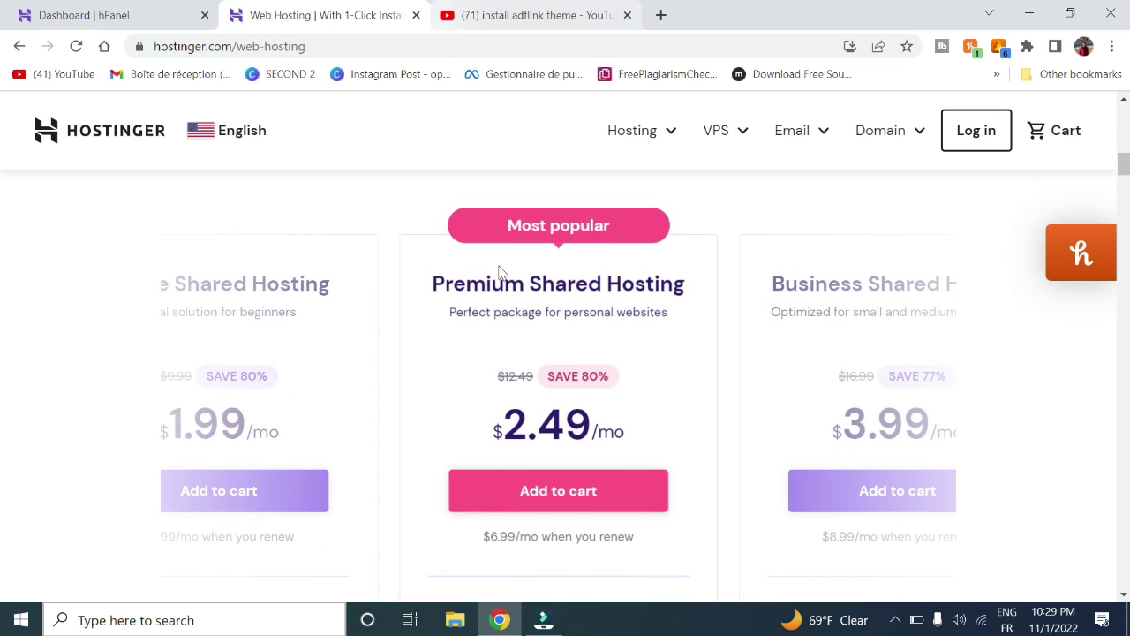
click(572, 500)
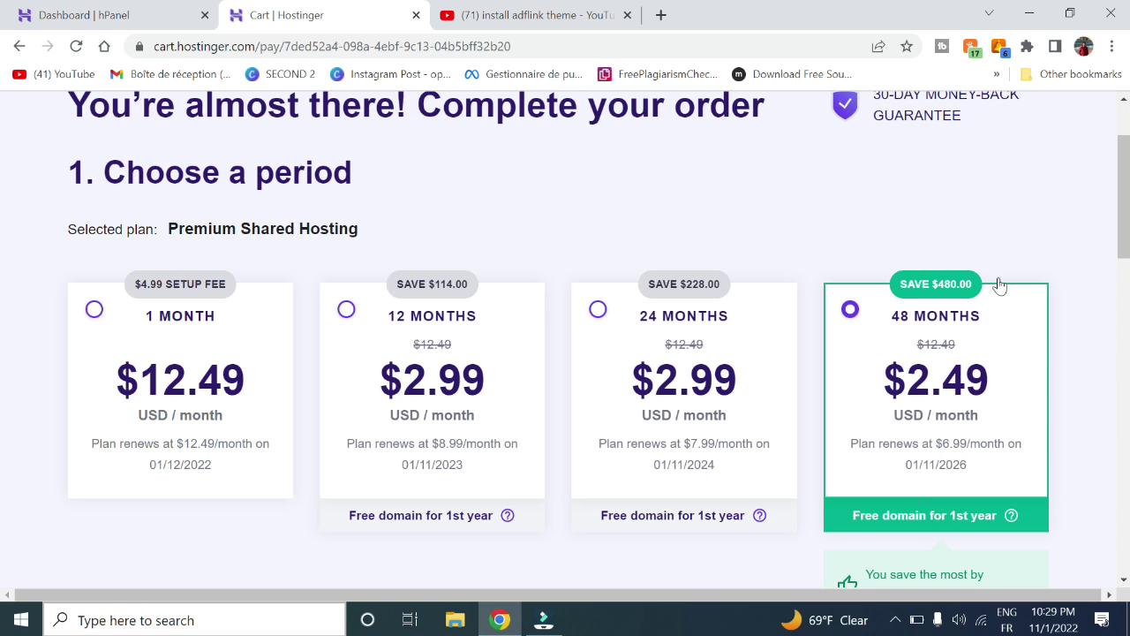
- Apply the coupon code GEEKBLOOGING to the 48-month Premium Shared Hosting order
scroll(3, 250, down, 1)
scroll(3, 250, down, 1)
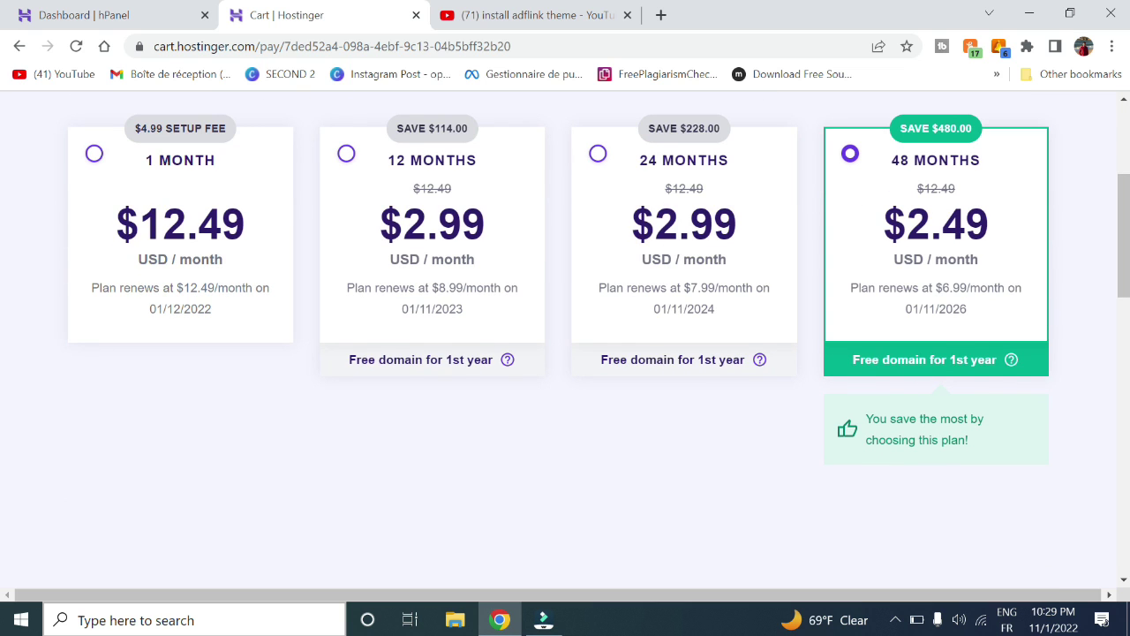
scroll(3, 397, down, 7)
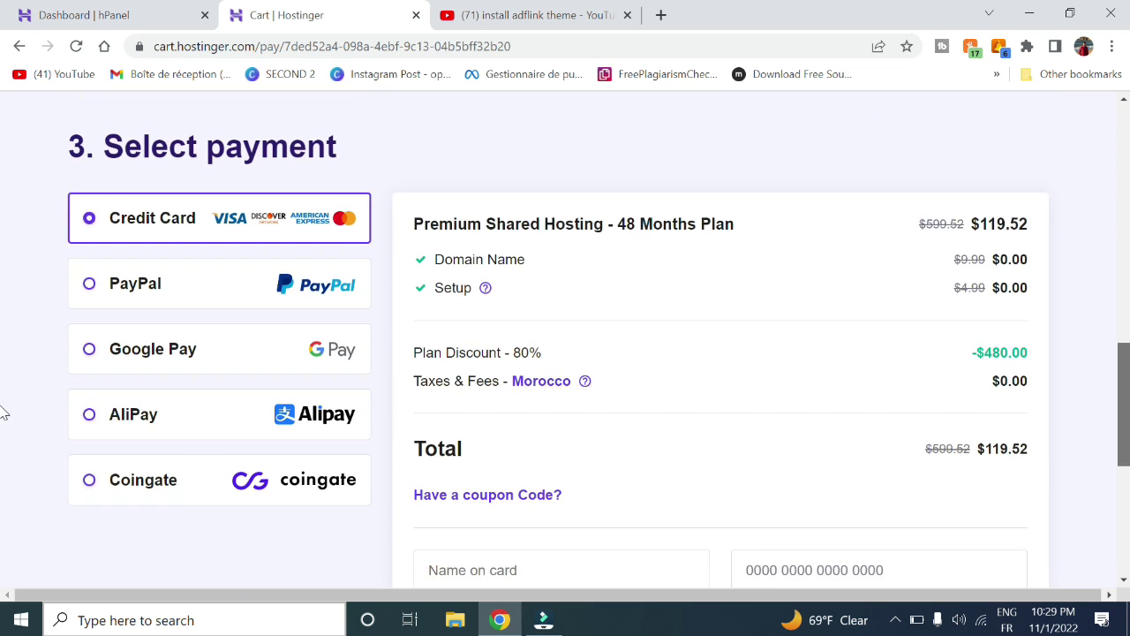
scroll(3, 379, up, 3)
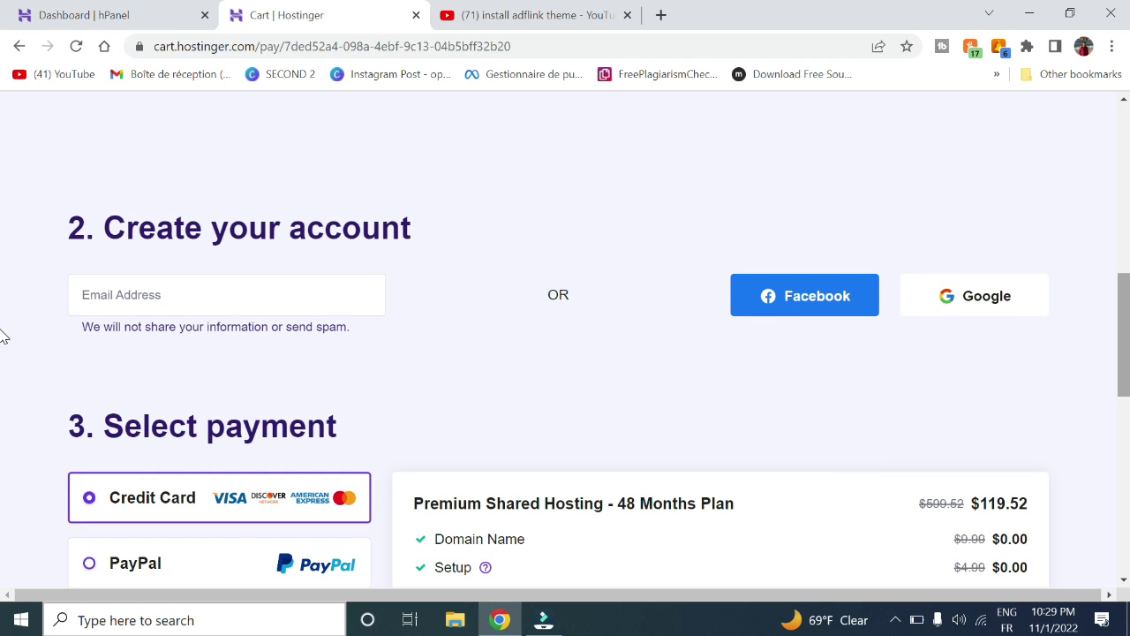
scroll(3, 392, down, 3)
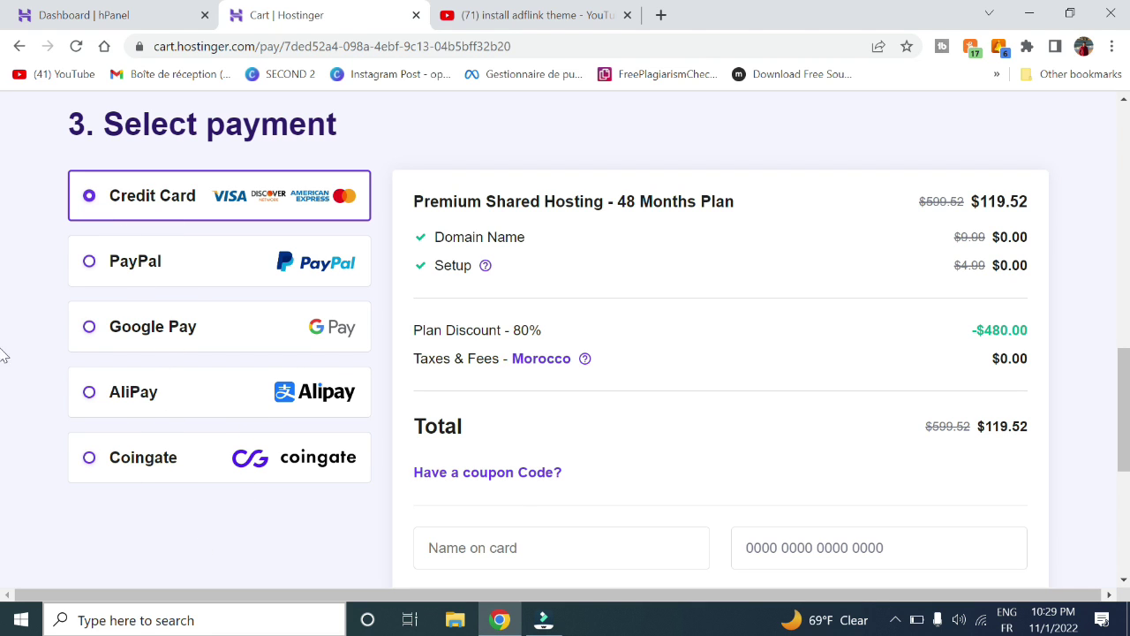
scroll(2, 381, down, 1)
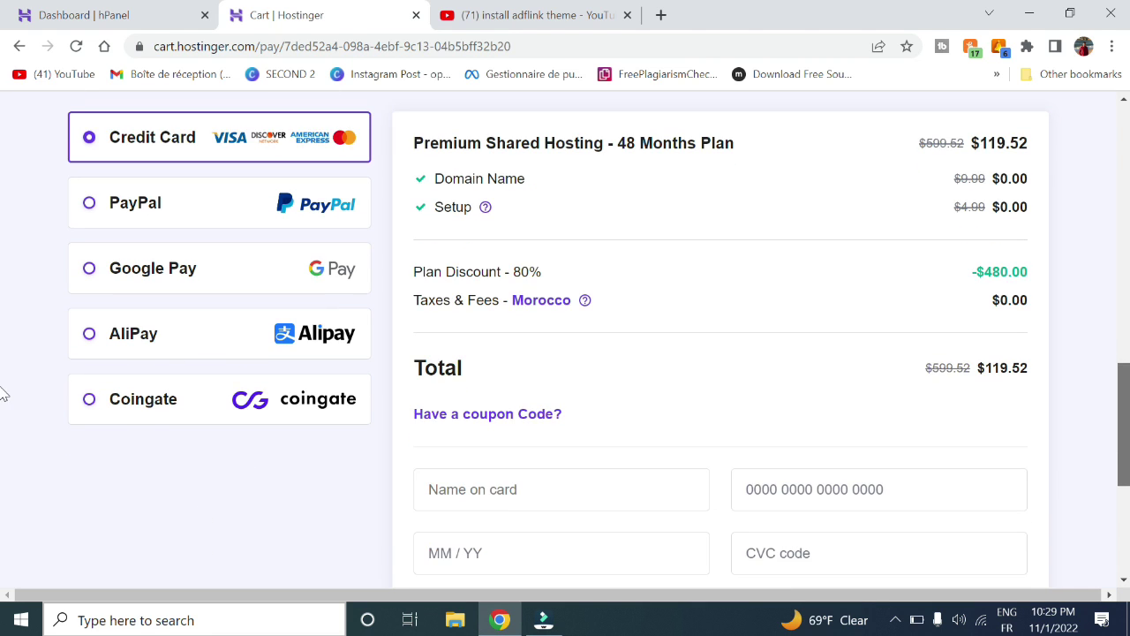
click(482, 415)
text(GE)
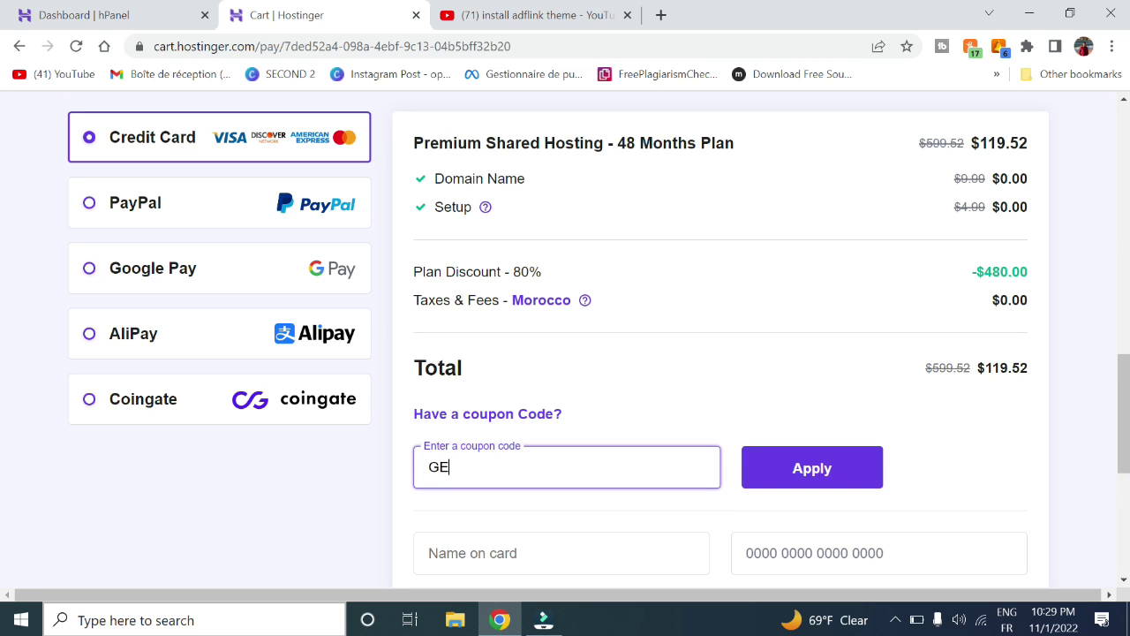
text(EKBLOOGING)
click(821, 473)
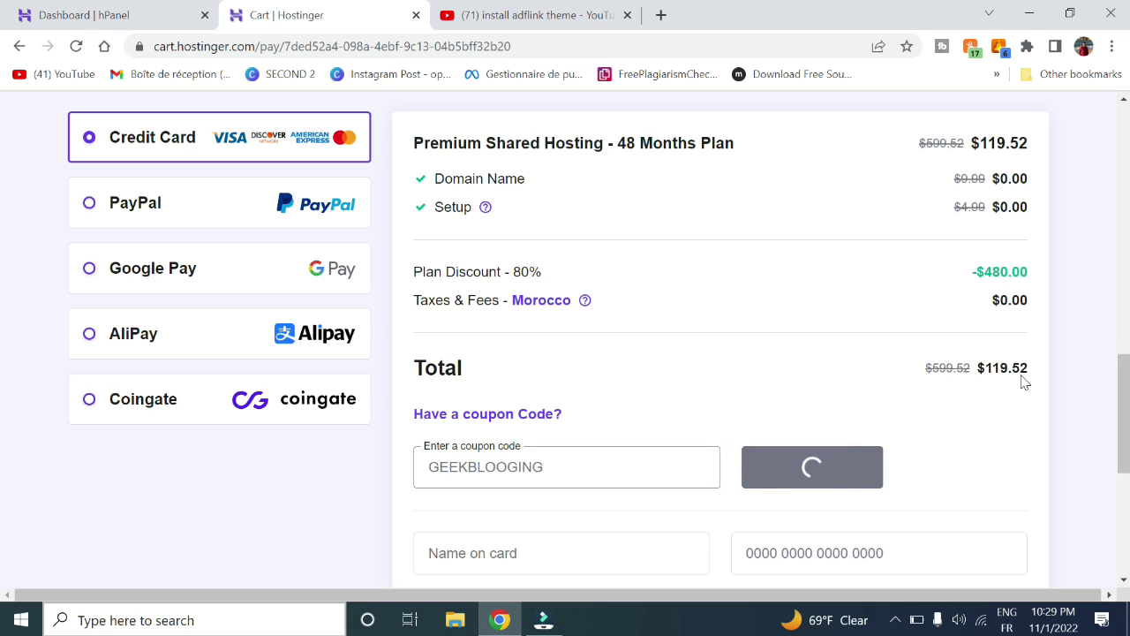
- Highlight the order total and the 30-Day Money-Back Guarantee text beside the payment form
drag(976, 371, 1031, 369)
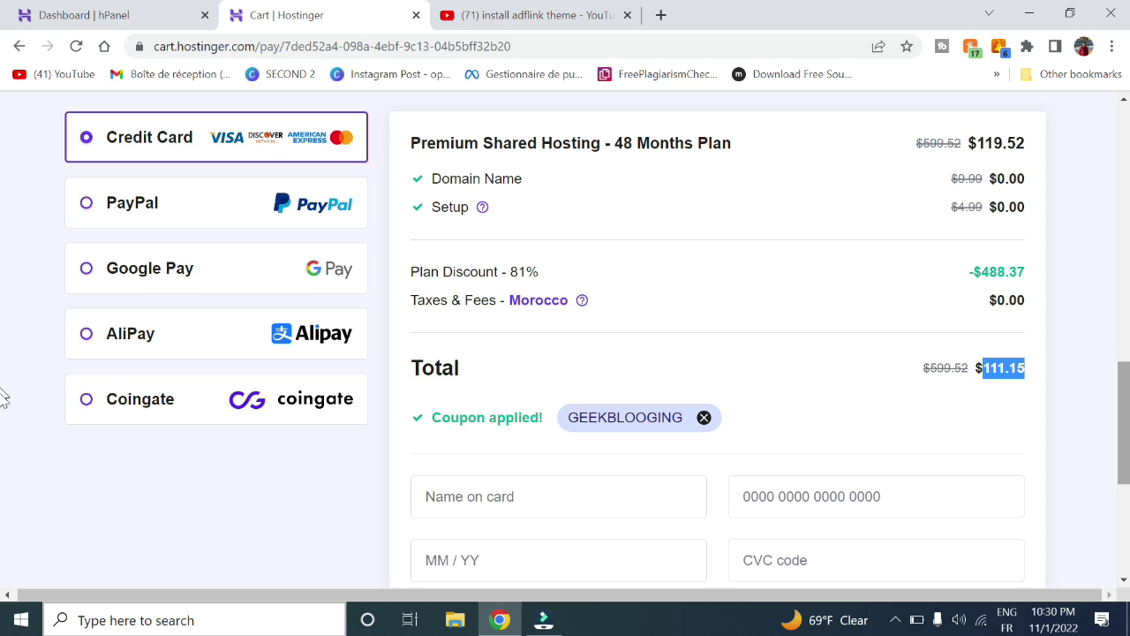
scroll(3, 424, down, 4)
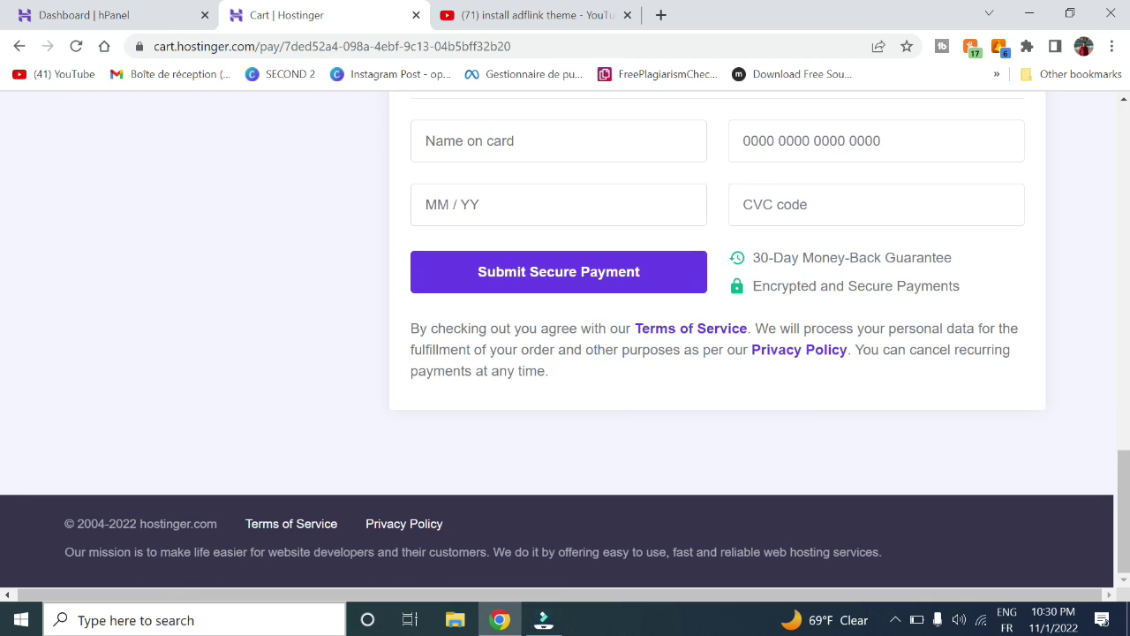
drag(753, 257, 960, 263)
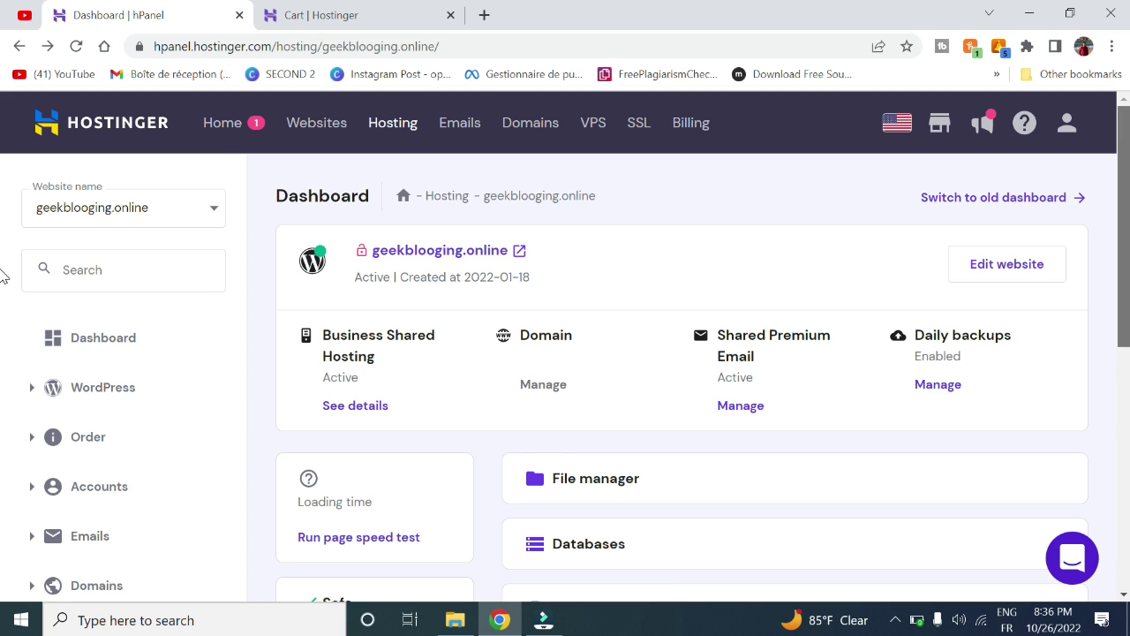
- Look over the hPanel dashboard for geekblooging.online, highlighting its Business Shared Hosting plan and checking the management options
scroll(3, 274, down, 1)
scroll(556, 263, up, 1)
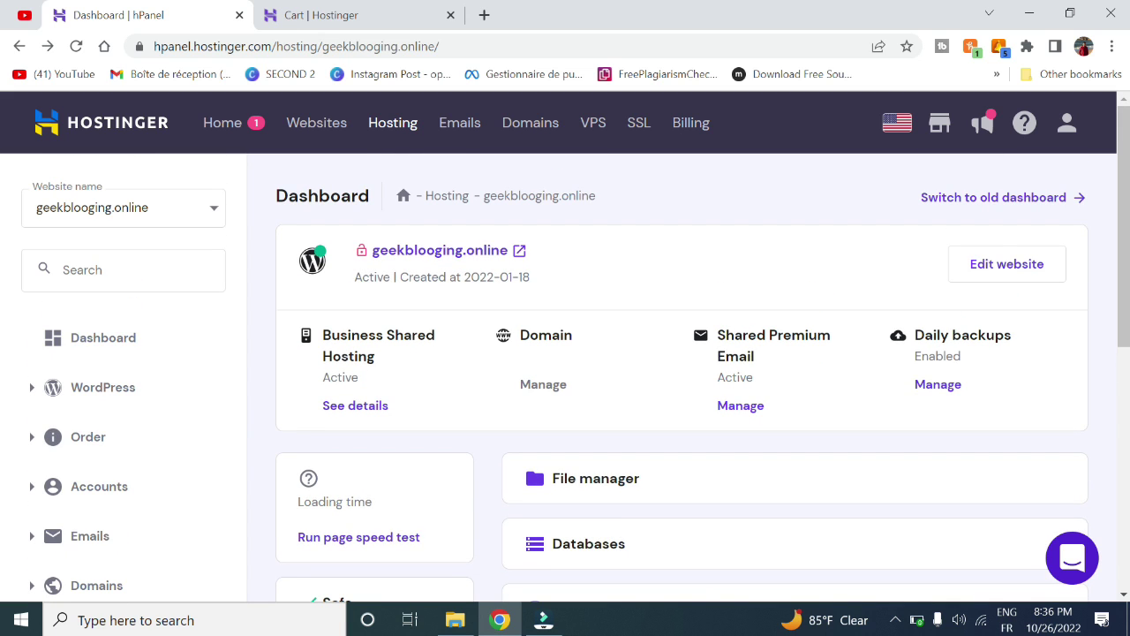
drag(315, 339, 449, 374)
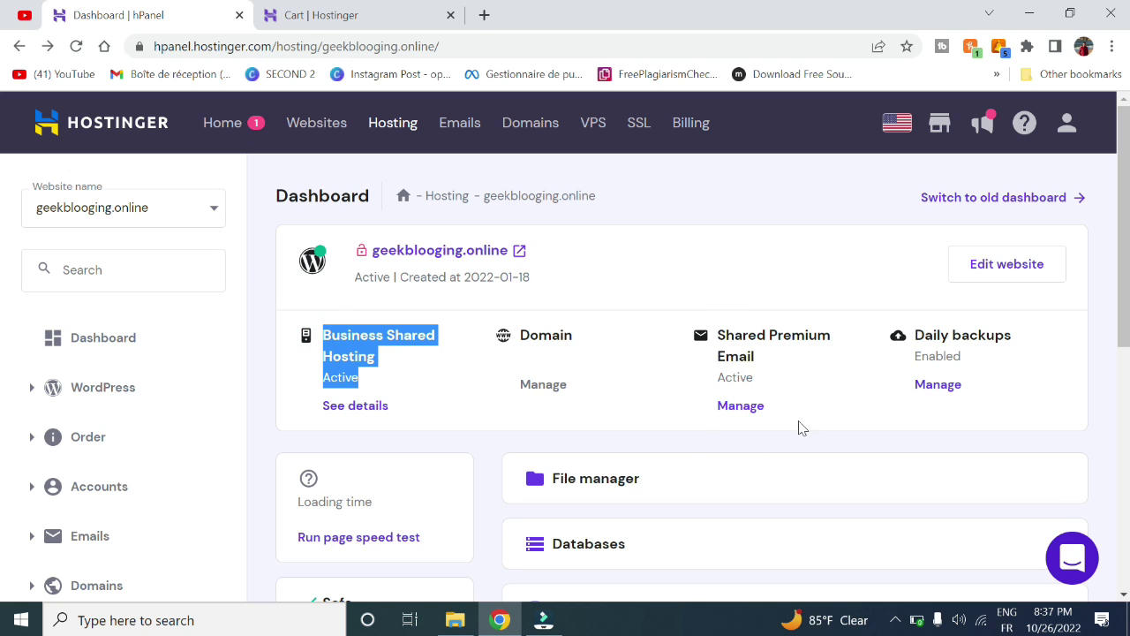
scroll(4, 247, down, 1)
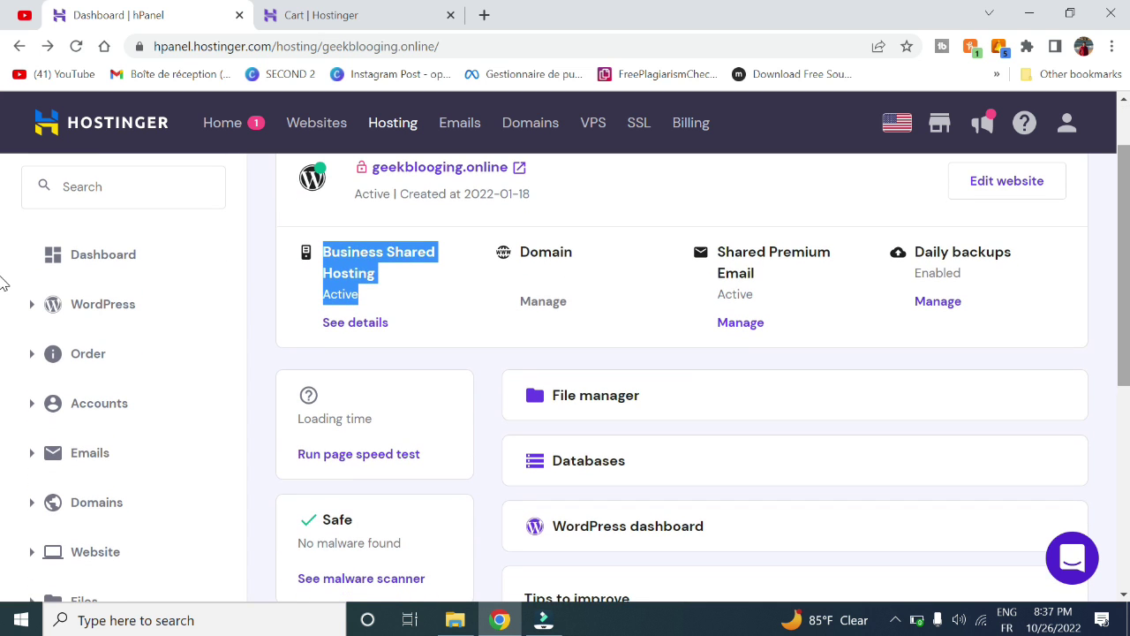
scroll(4, 353, down, 2)
scroll(5, 363, down, 3)
scroll(4, 404, up, 1)
scroll(4, 397, up, 3)
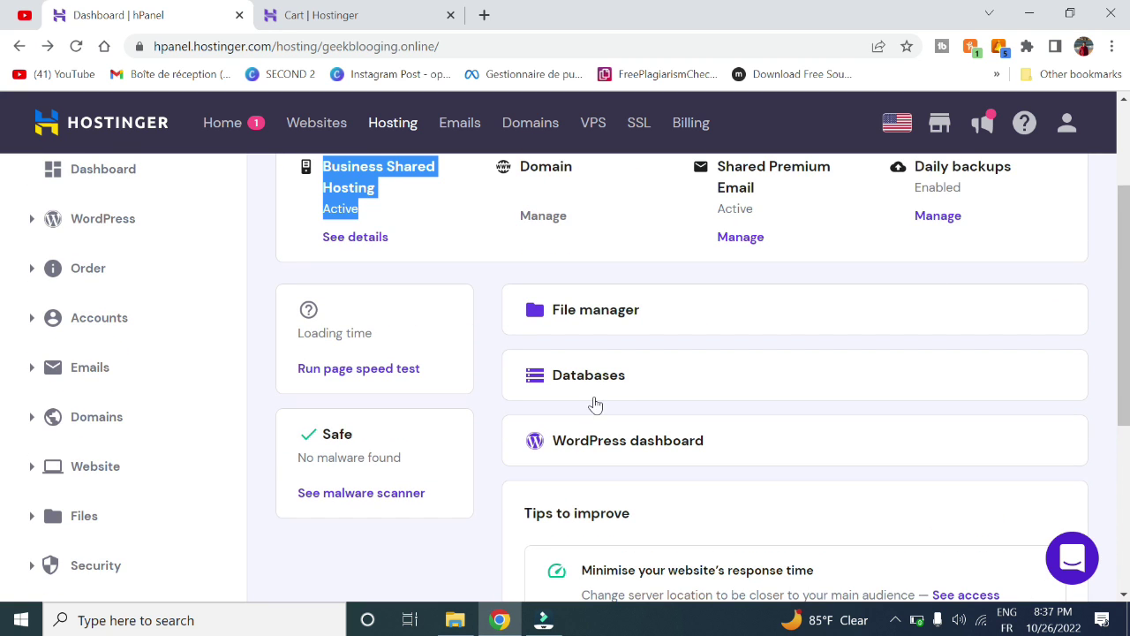
- Open the website's file manager and enter the public_html folder
click(606, 315)
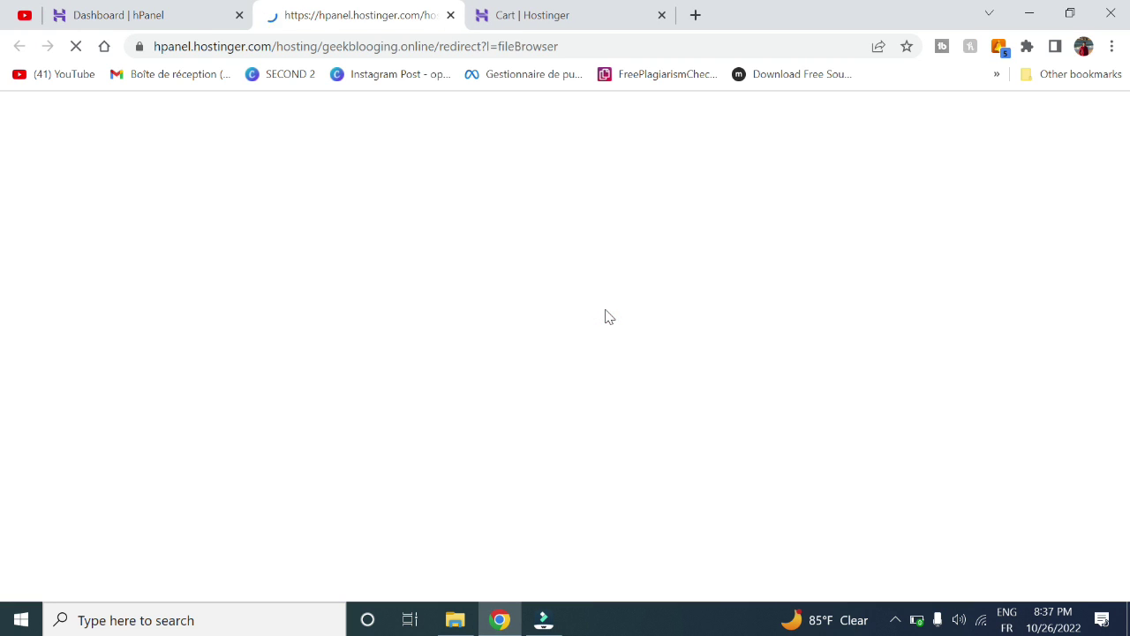
click(388, 255)
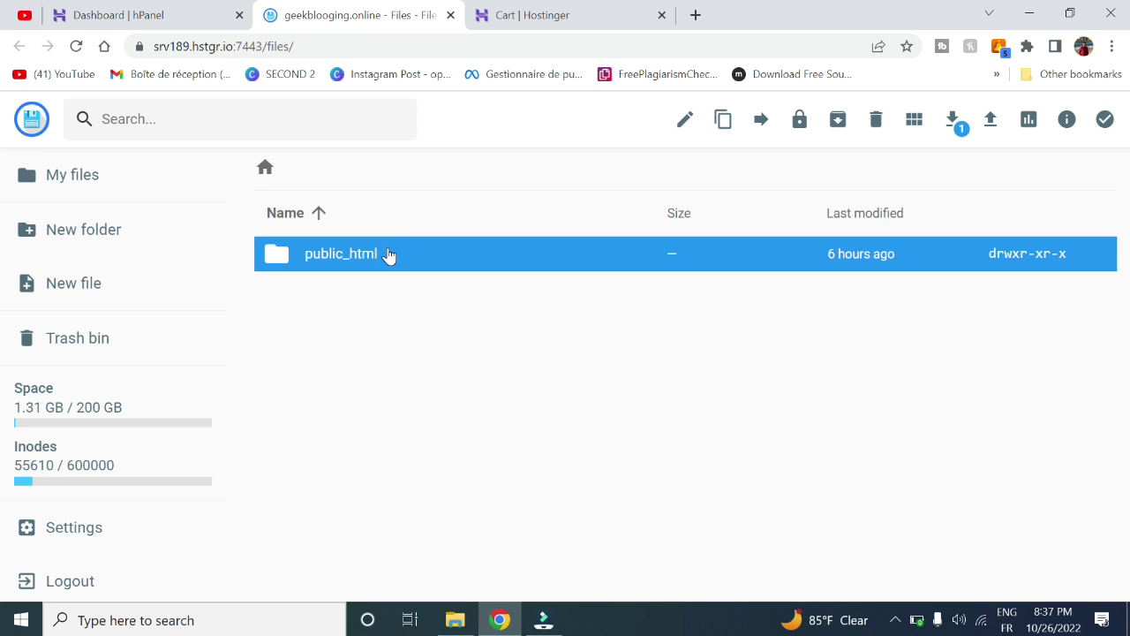
double_click(366, 255)
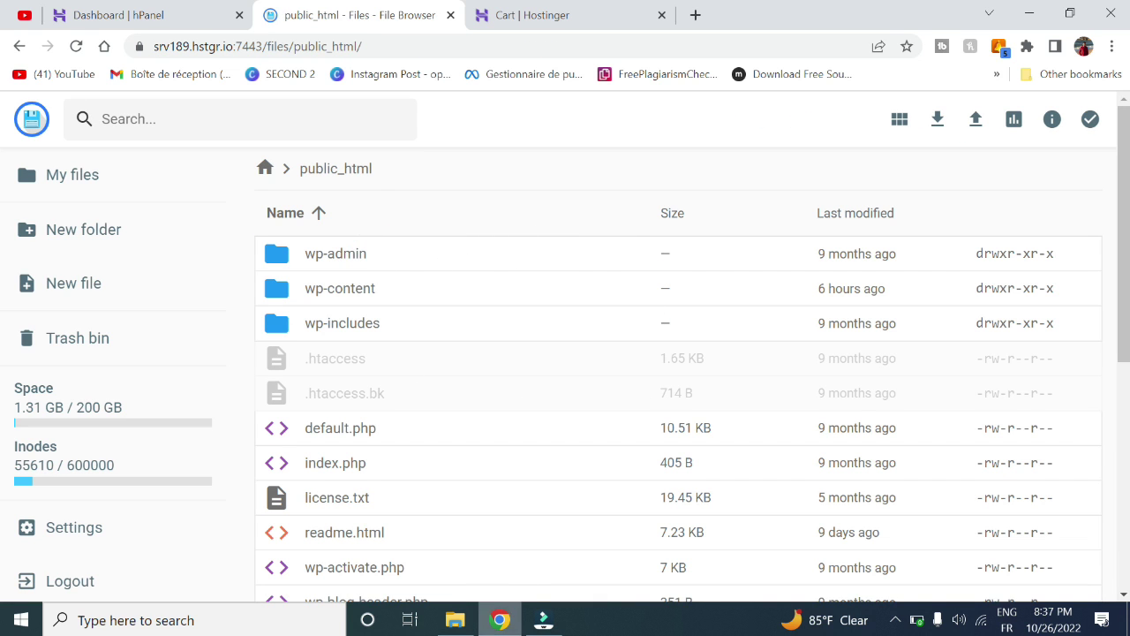
- Permanently delete the WordPress folders and files in public_html up to wp-trackback.php, skipping the trash bin and leaving the .htaccess files
scroll(4, 295, down, 5)
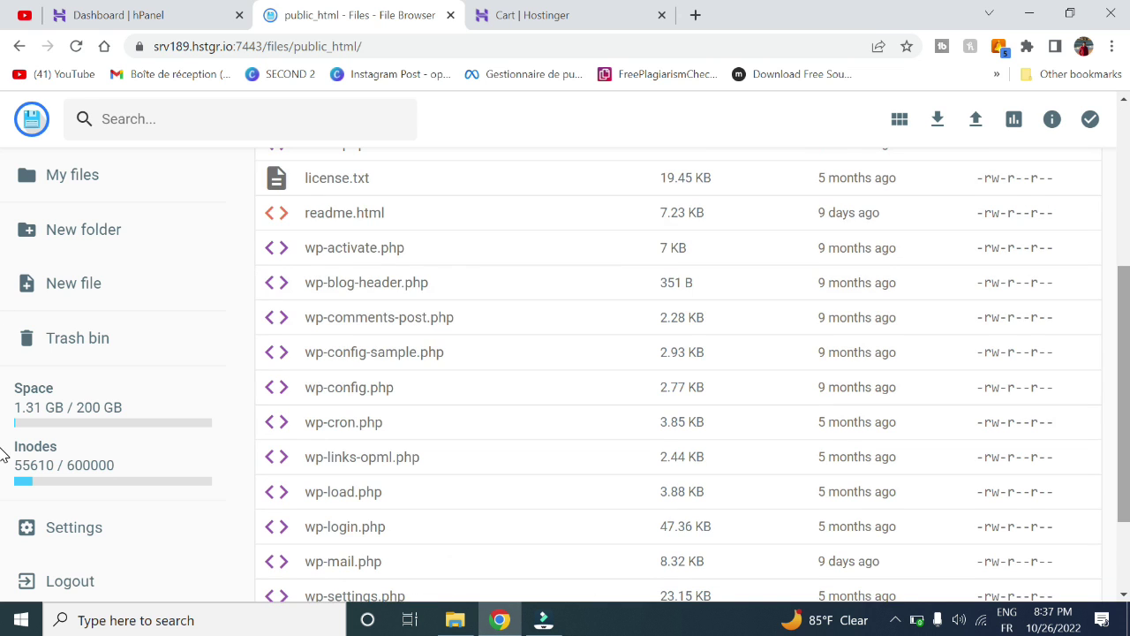
scroll(3, 527, up, 5)
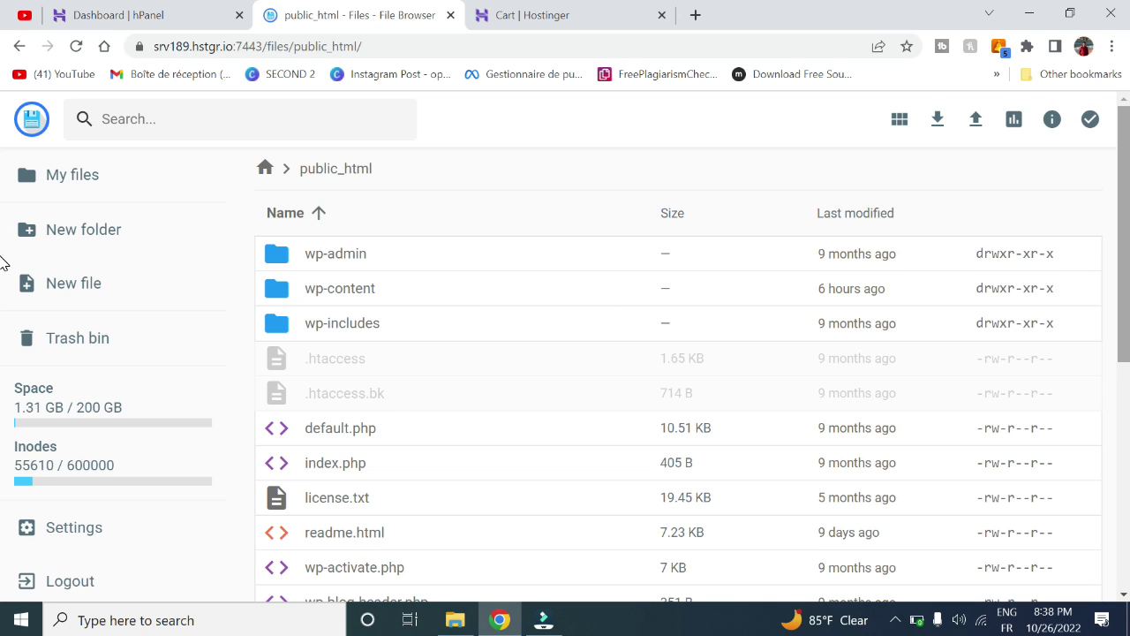
click(871, 389)
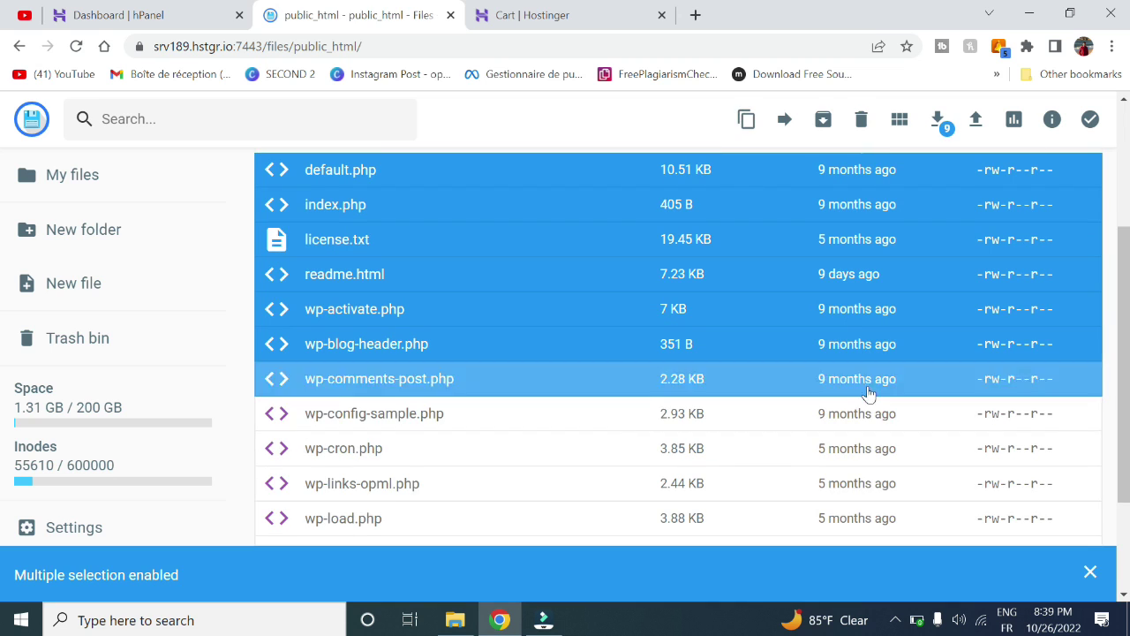
click(870, 415)
click(871, 461)
click(877, 496)
scroll(874, 499, down, 1)
click(887, 406)
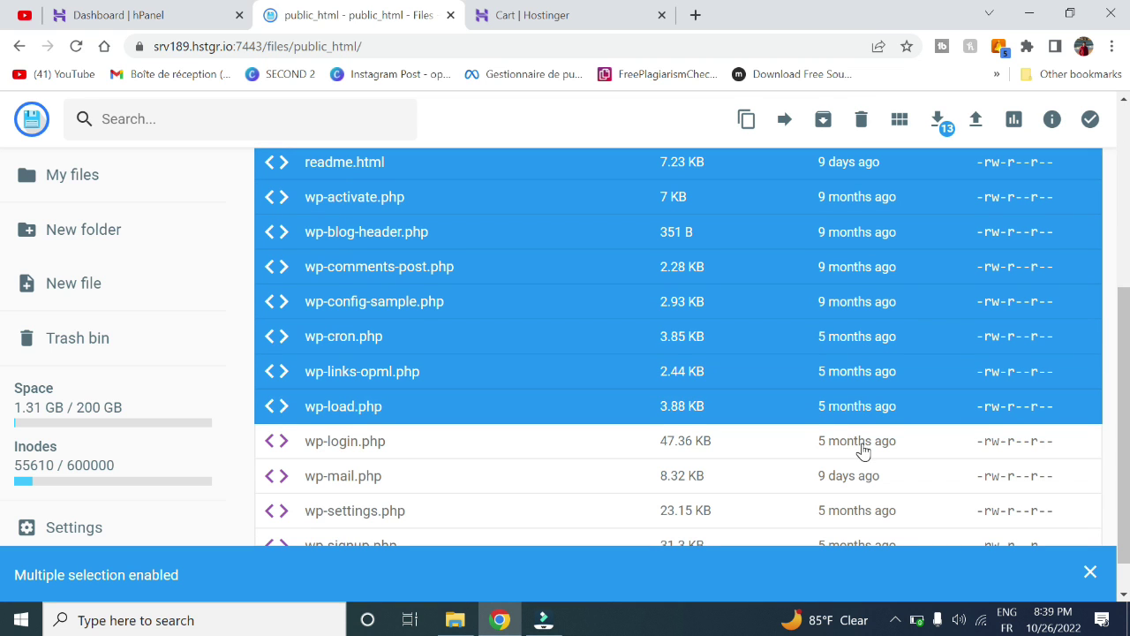
click(862, 446)
click(866, 476)
scroll(865, 476, down, 1)
click(867, 472)
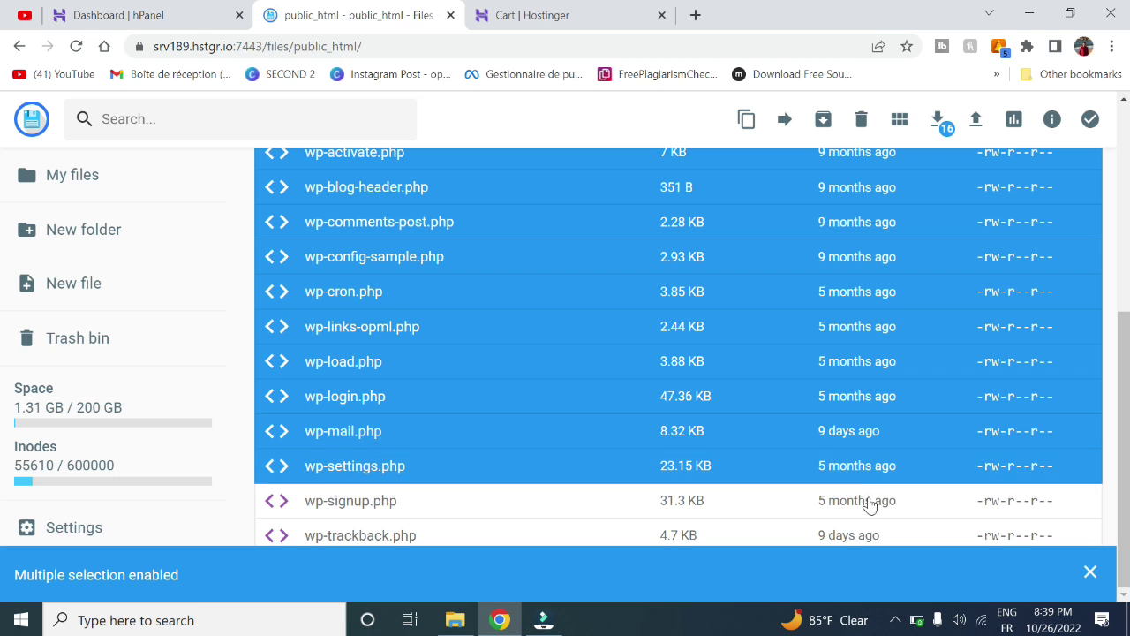
click(869, 500)
click(863, 535)
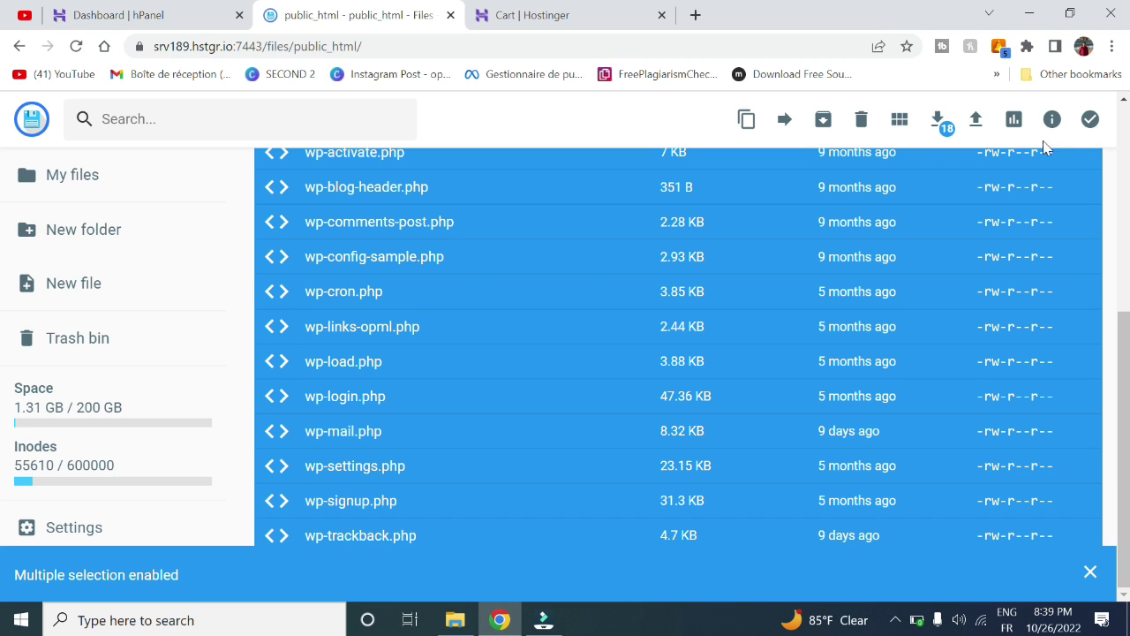
click(860, 120)
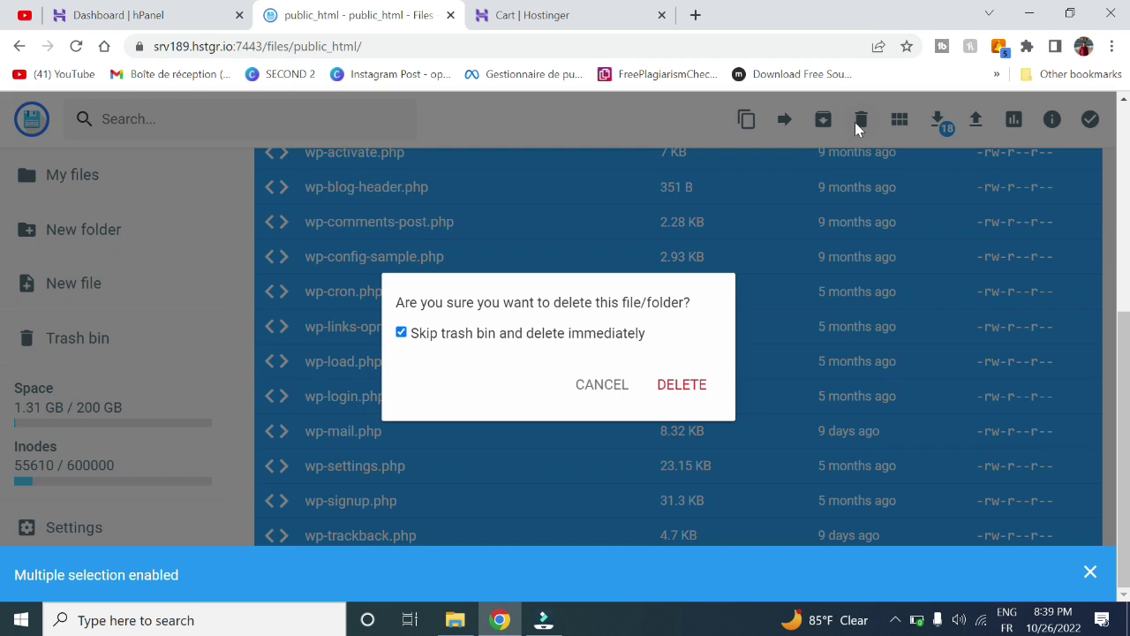
click(678, 388)
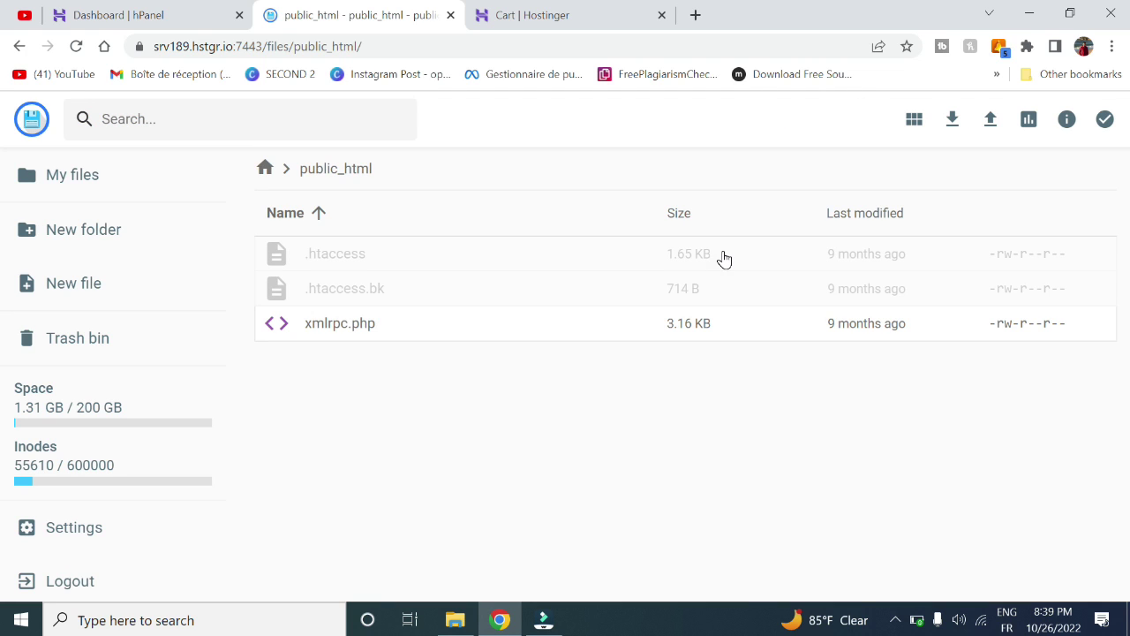
- Permanently delete the remaining xmlrpc.php file from public_html, skipping the trash bin
click(500, 323)
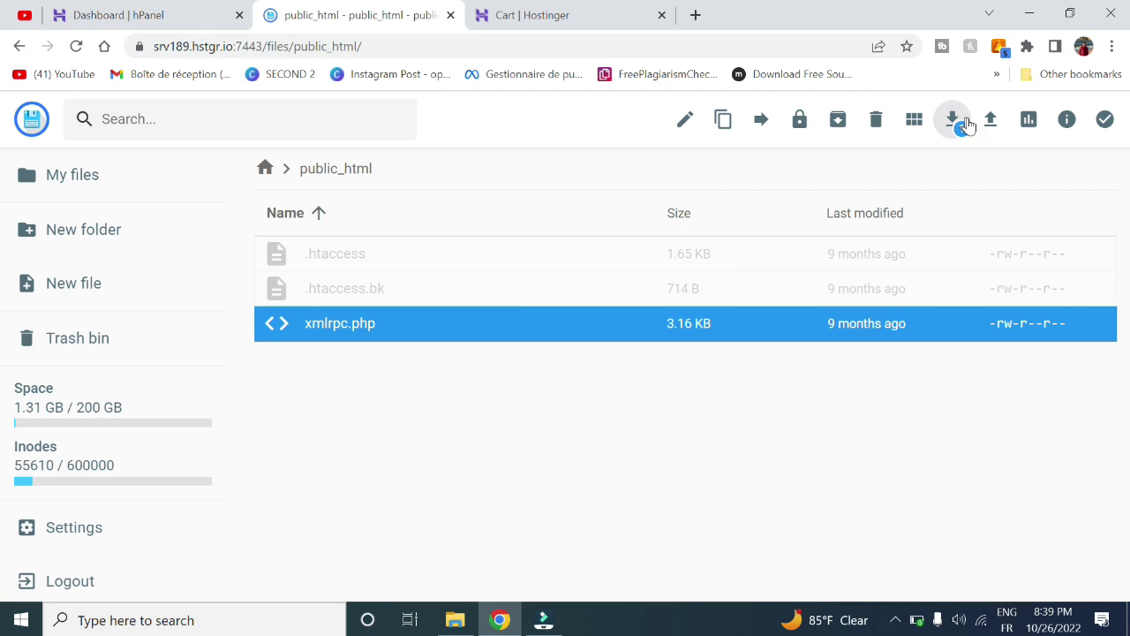
click(879, 124)
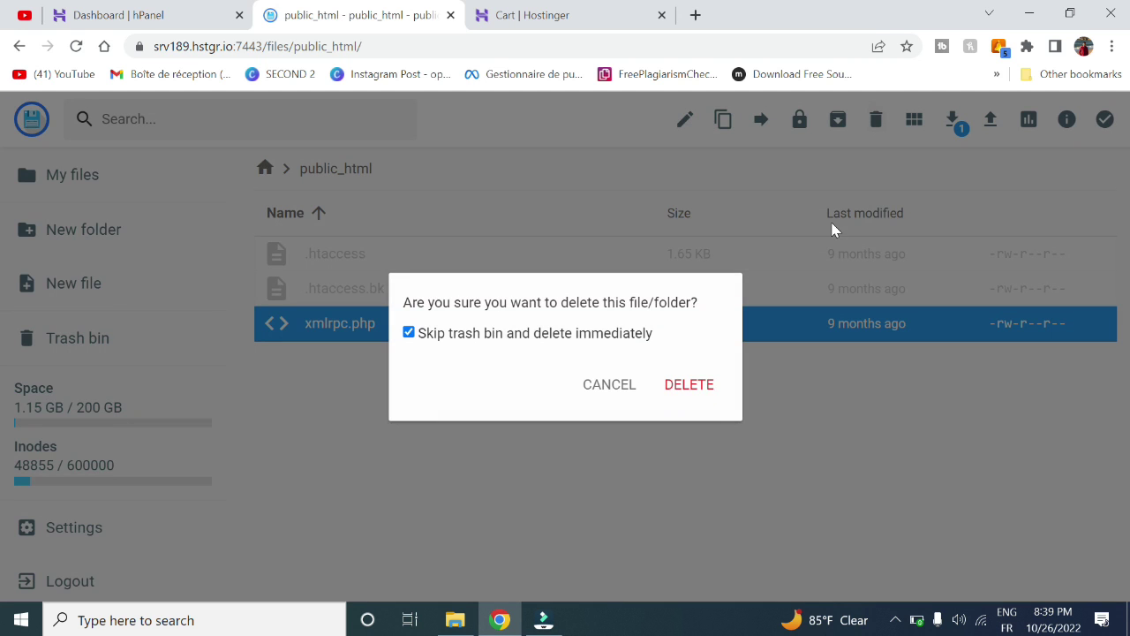
click(688, 385)
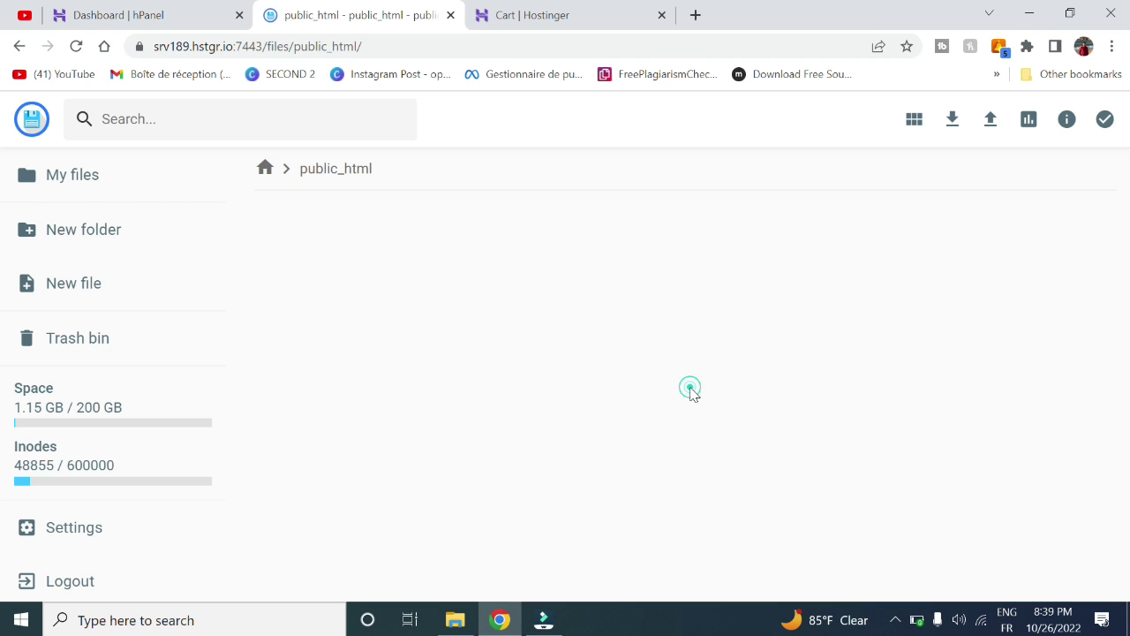
- Upload the AdlinkFly archive from the Desktop to public_html as a file
click(990, 130)
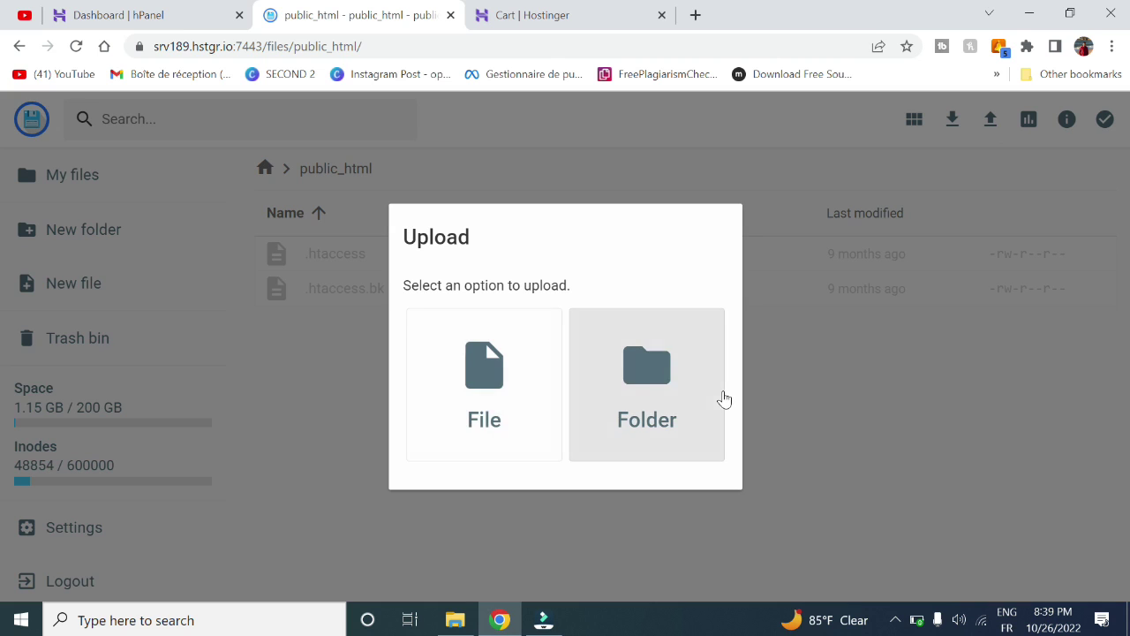
click(507, 369)
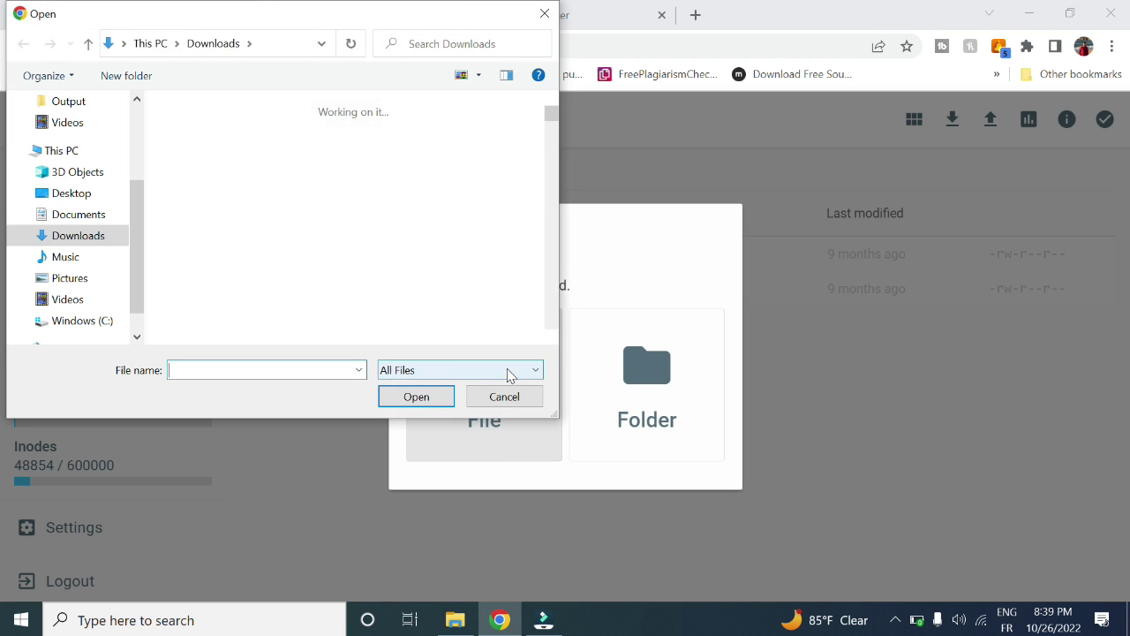
click(70, 192)
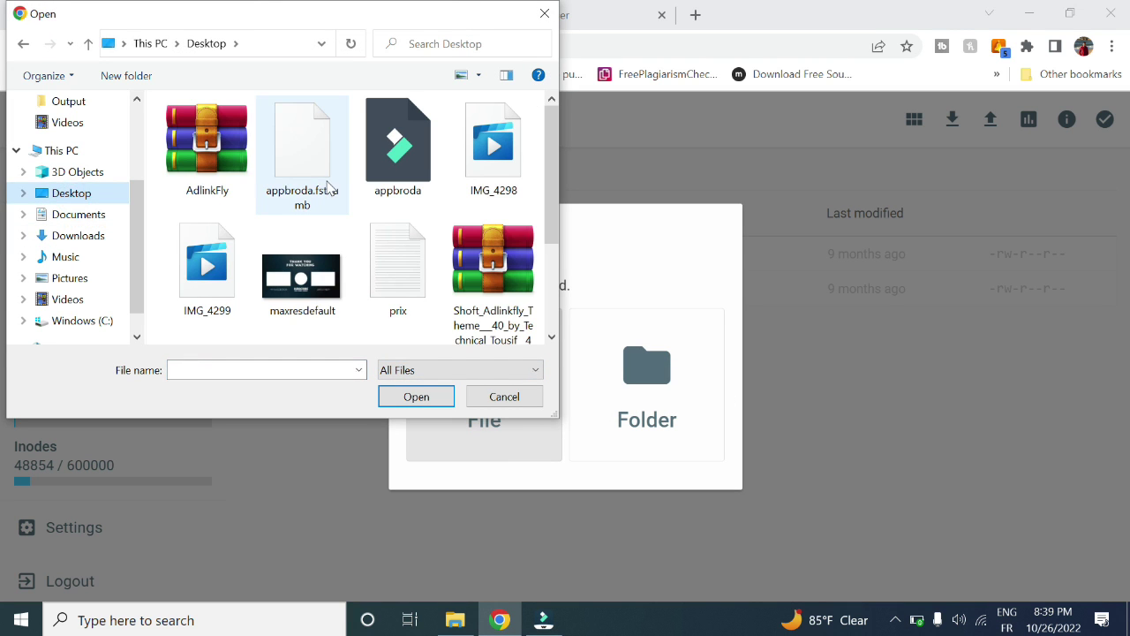
click(210, 192)
click(387, 397)
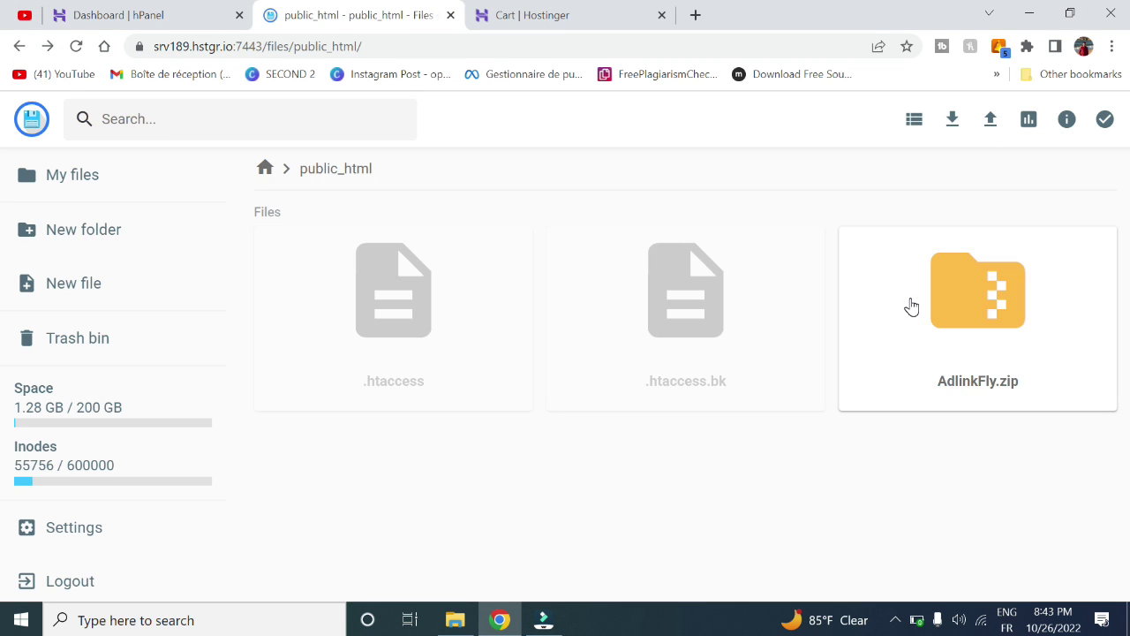
- Extract AdlinkFly.zip into a folder named geek
right_click(914, 306)
click(969, 552)
text(geek)
click(696, 501)
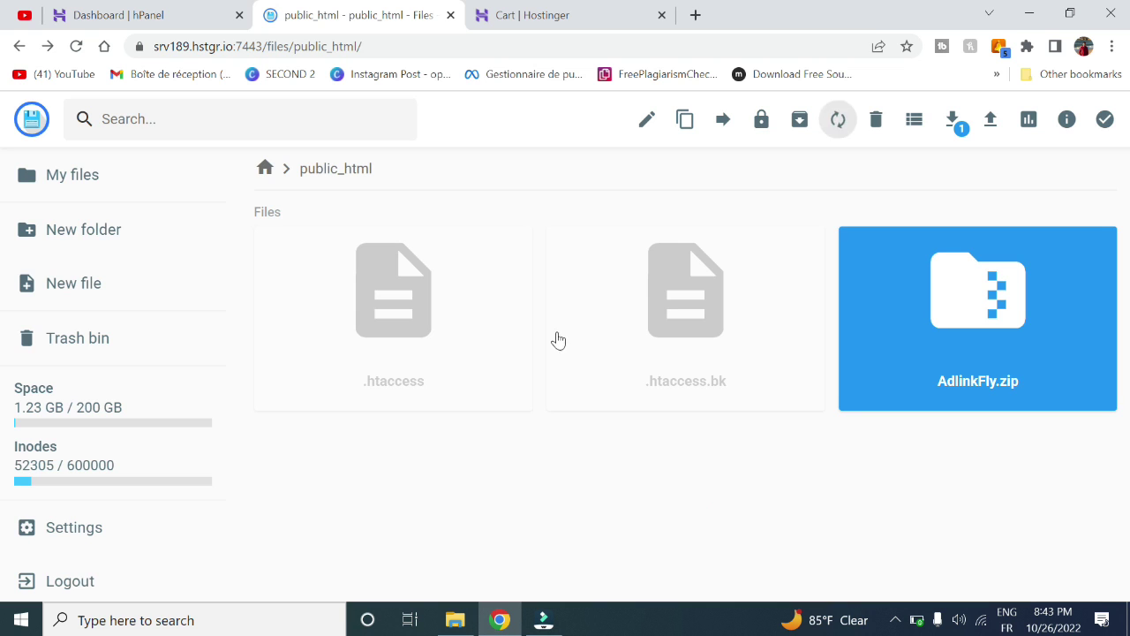
- Move everything inside the geek folder up to /files/public_html/, replacing any files with conflicting names
double_click(419, 314)
key(ctrl+a)
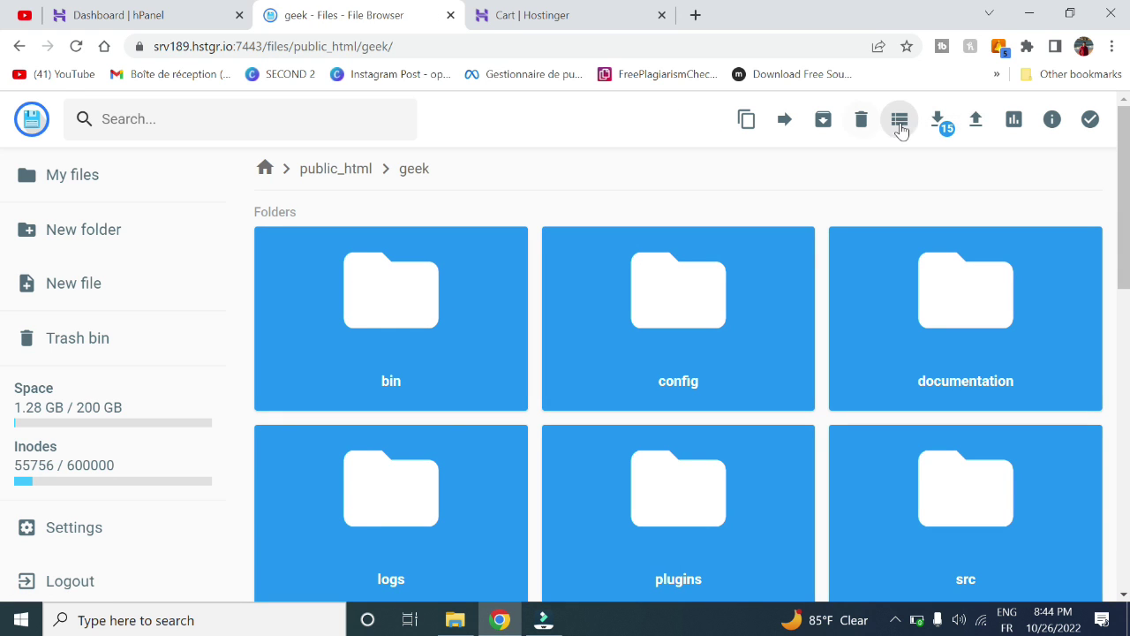
click(785, 120)
double_click(489, 222)
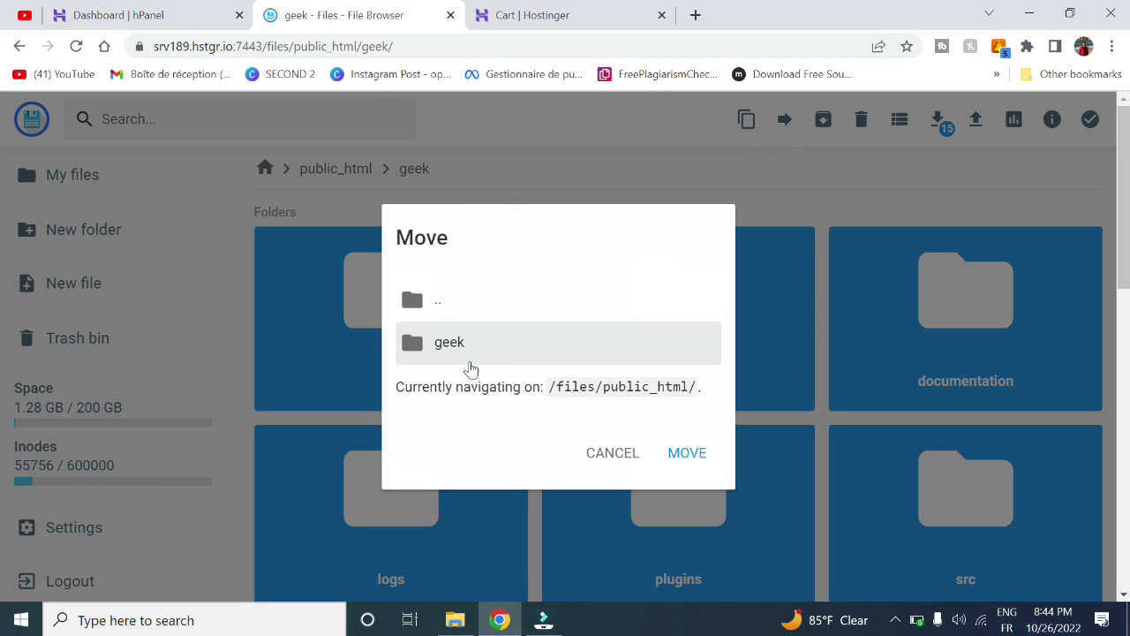
click(452, 313)
click(452, 313)
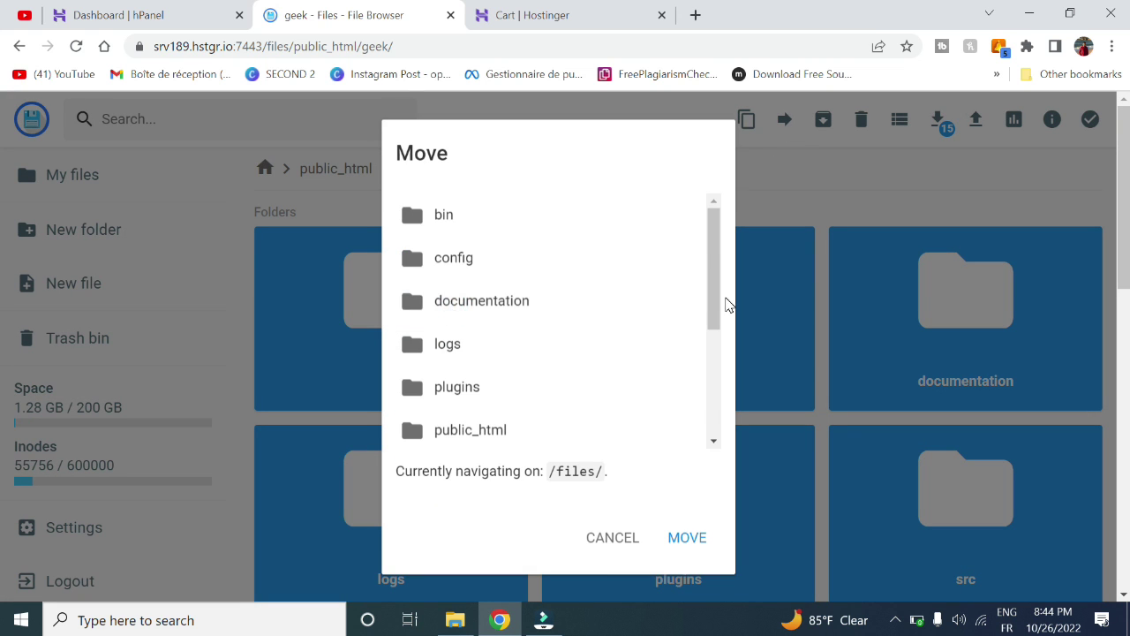
drag(707, 325, 715, 405)
scroll(715, 405, up, 3)
double_click(506, 442)
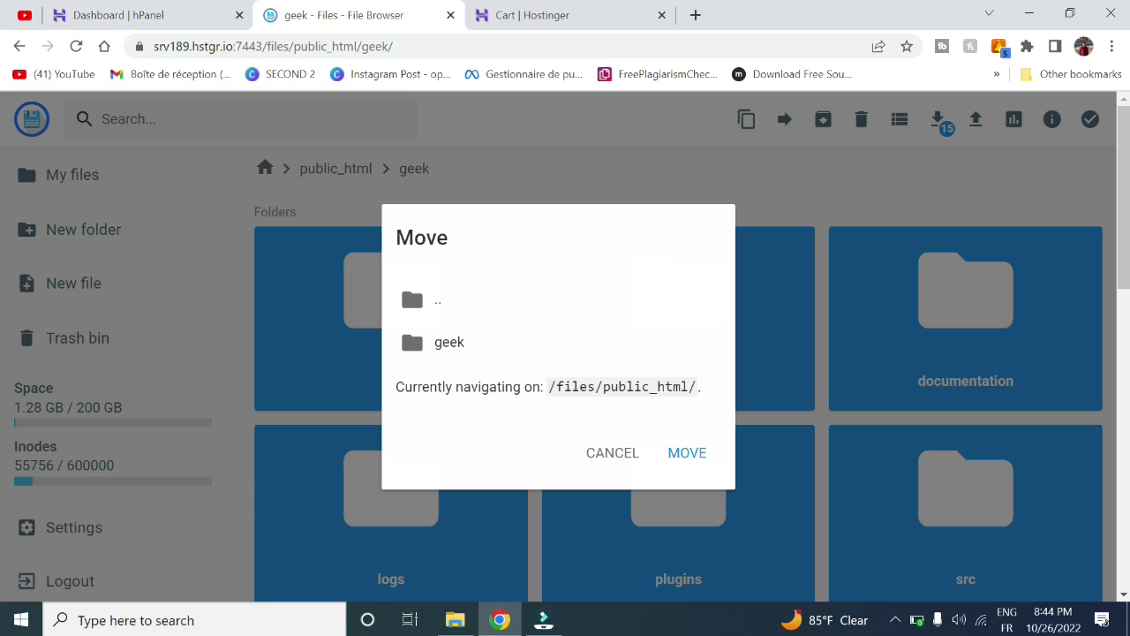
click(683, 453)
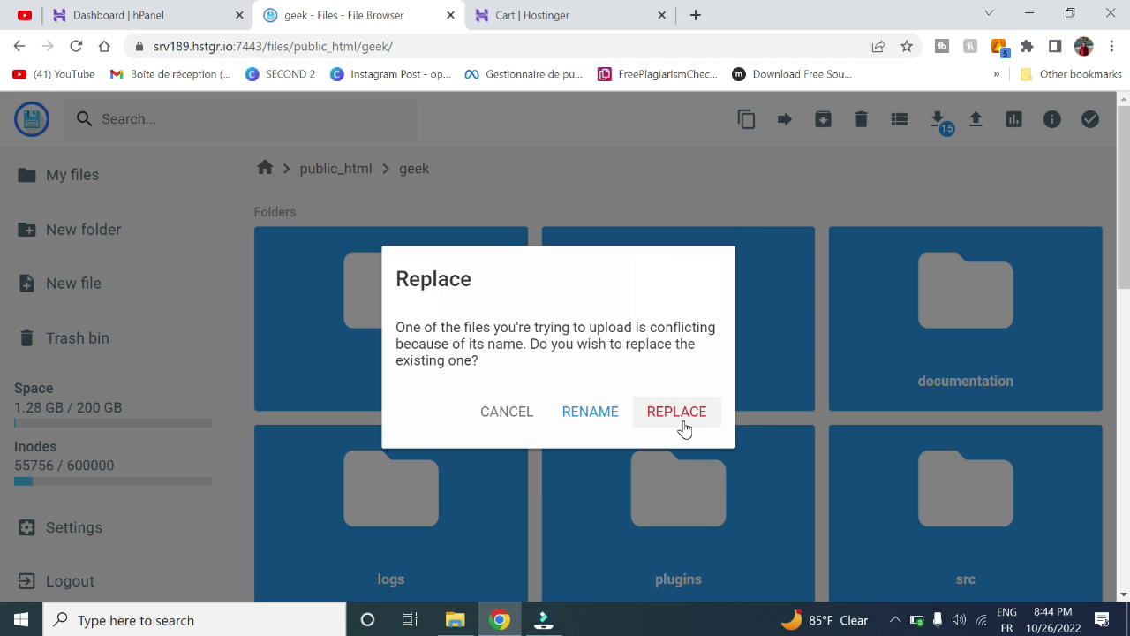
click(667, 419)
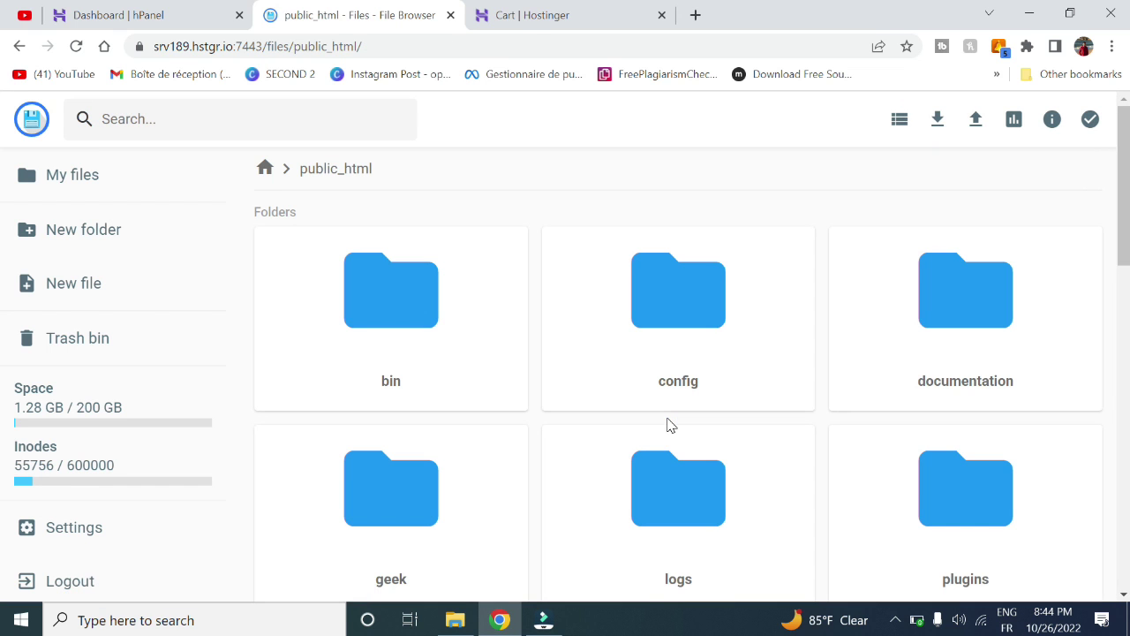
- Permanently delete AdlinkFly.zip from public_html, skipping the trash bin
scroll(5, 231, down, 10)
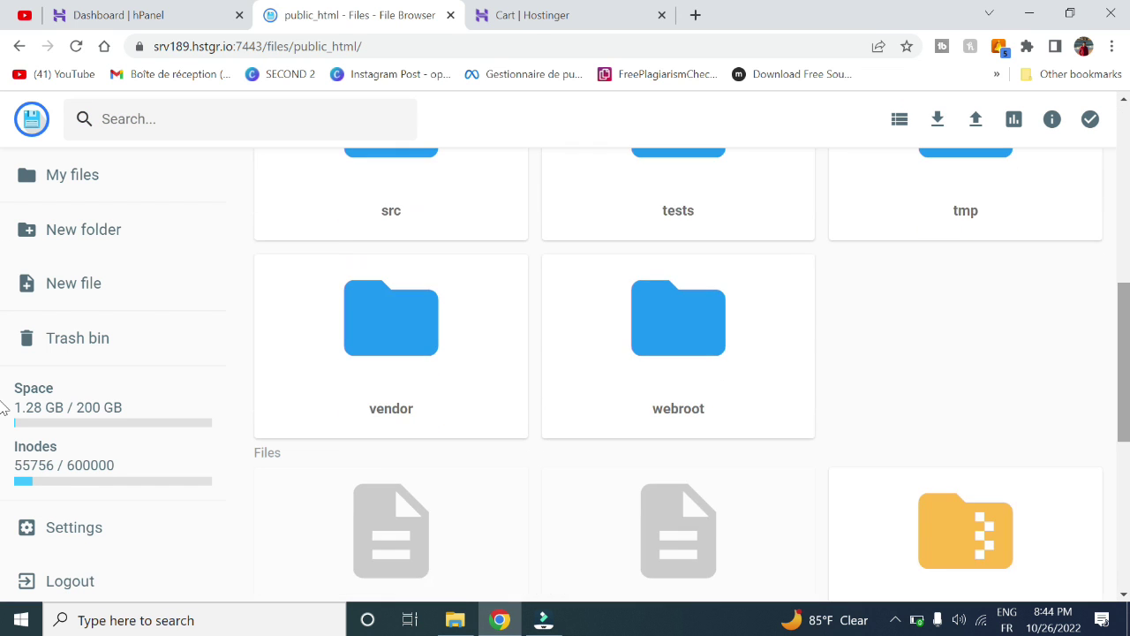
click(980, 380)
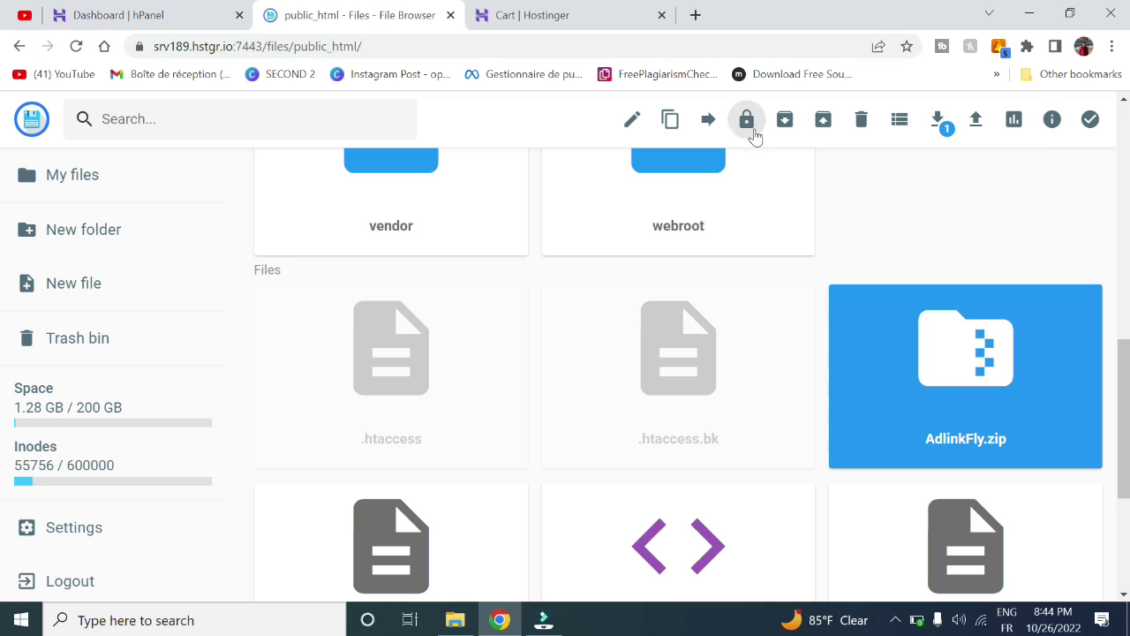
click(869, 124)
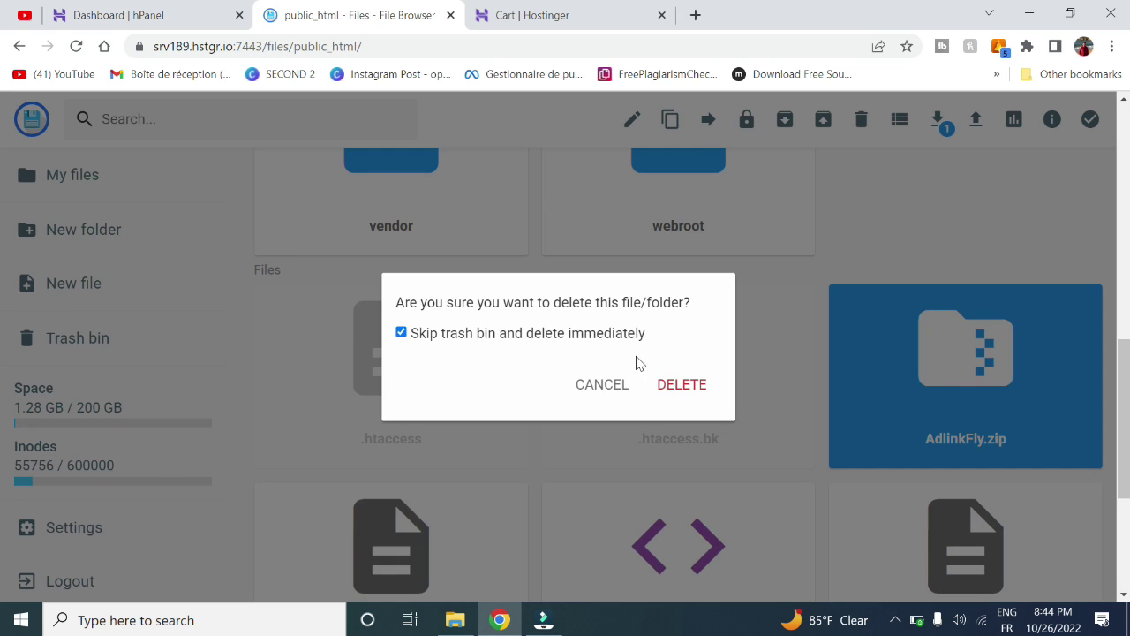
click(678, 385)
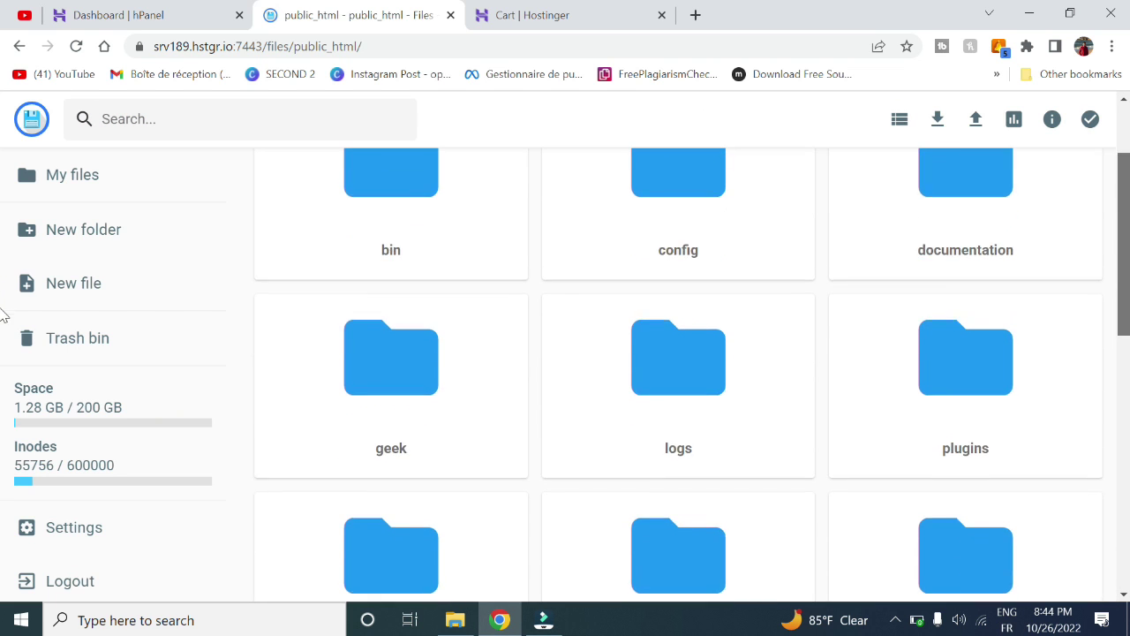
- Check the moved files in public_html and delete the leftover geek folder
scroll(3, 318, down, 4)
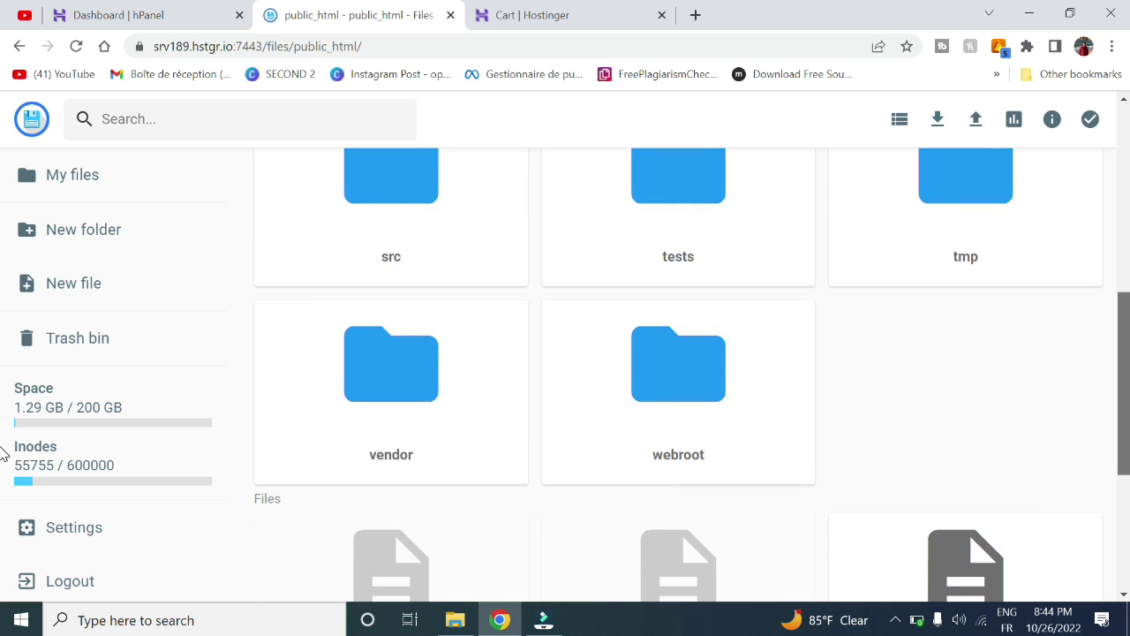
scroll(3, 452, down, 3)
scroll(1118, 348, down, 1)
scroll(1125, 269, up, 10)
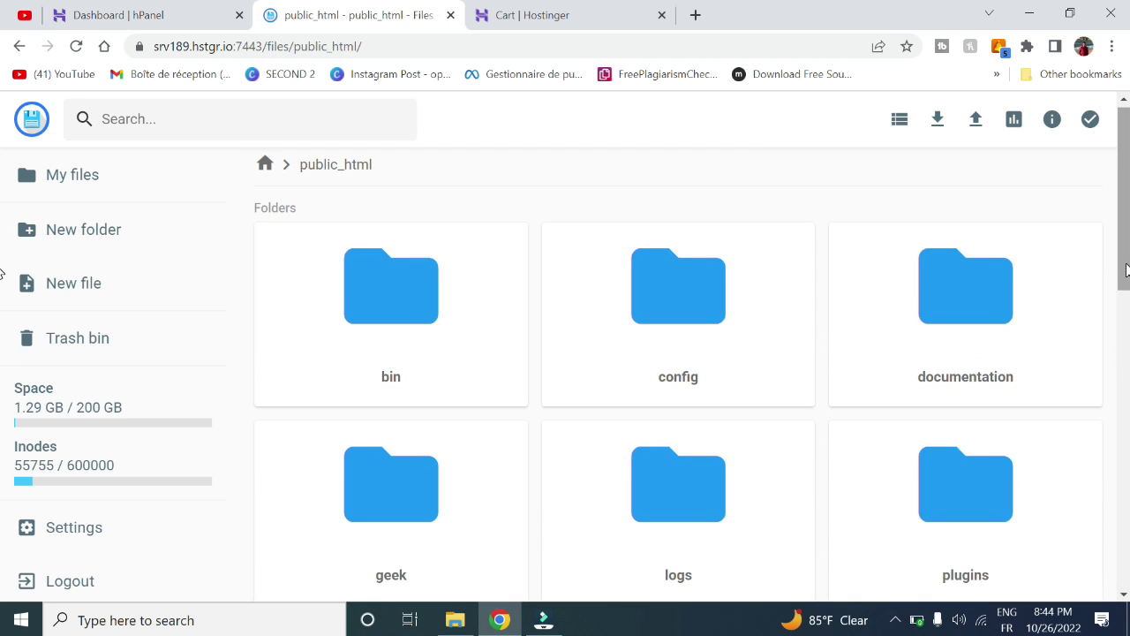
scroll(3, 212, down, 4)
click(429, 220)
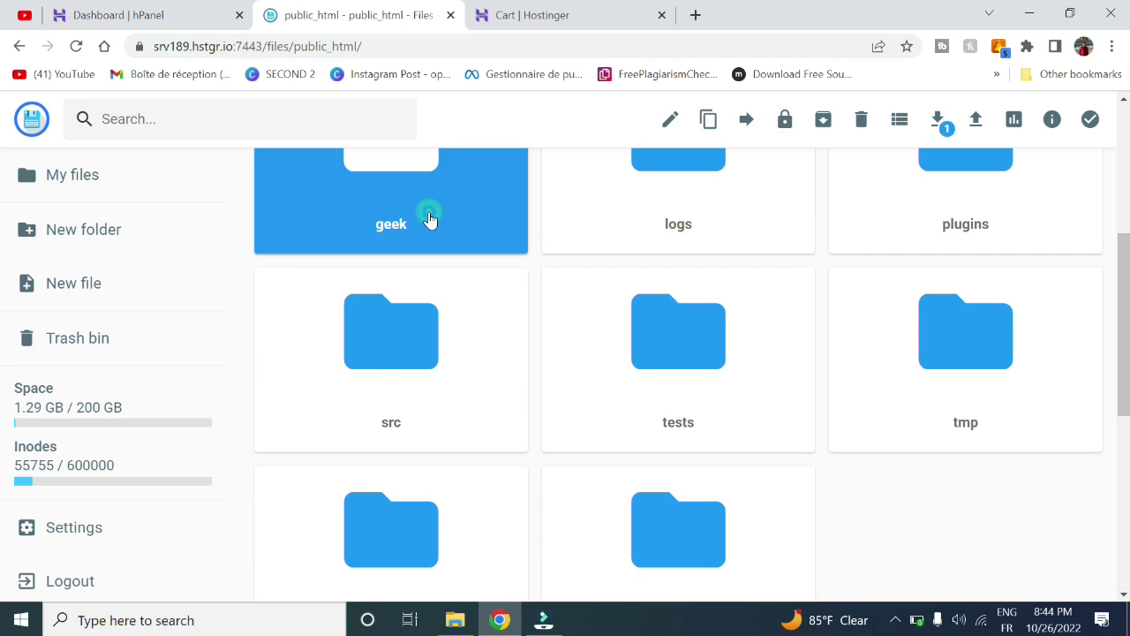
click(860, 121)
click(682, 384)
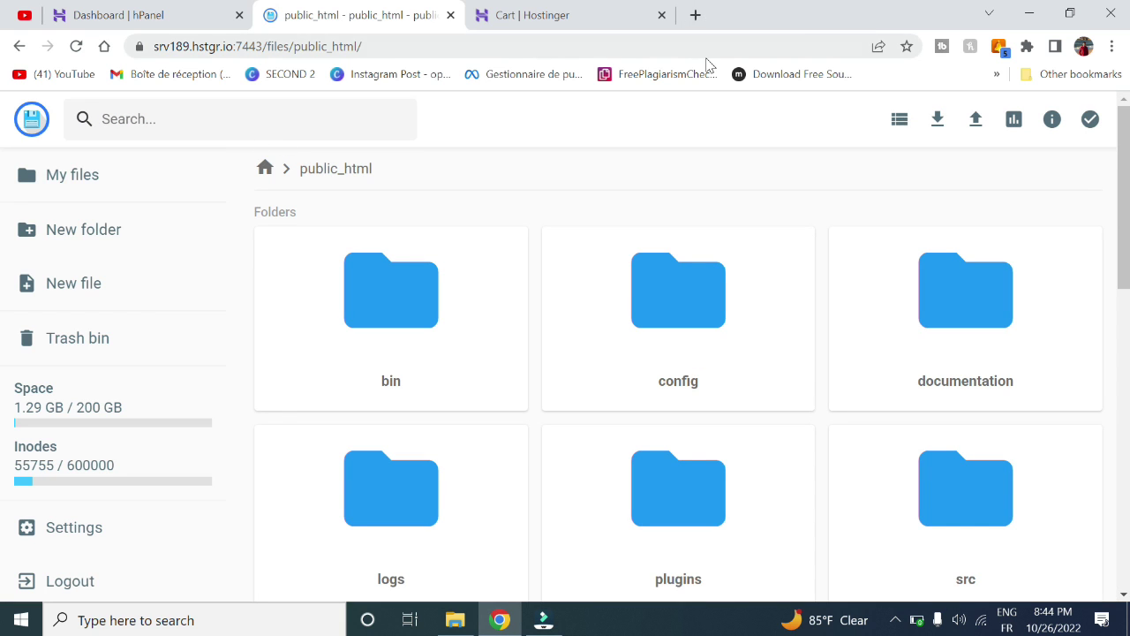
- Open geekblooging.online in a new incognito window and start the script's installation
click(1110, 48)
click(980, 114)
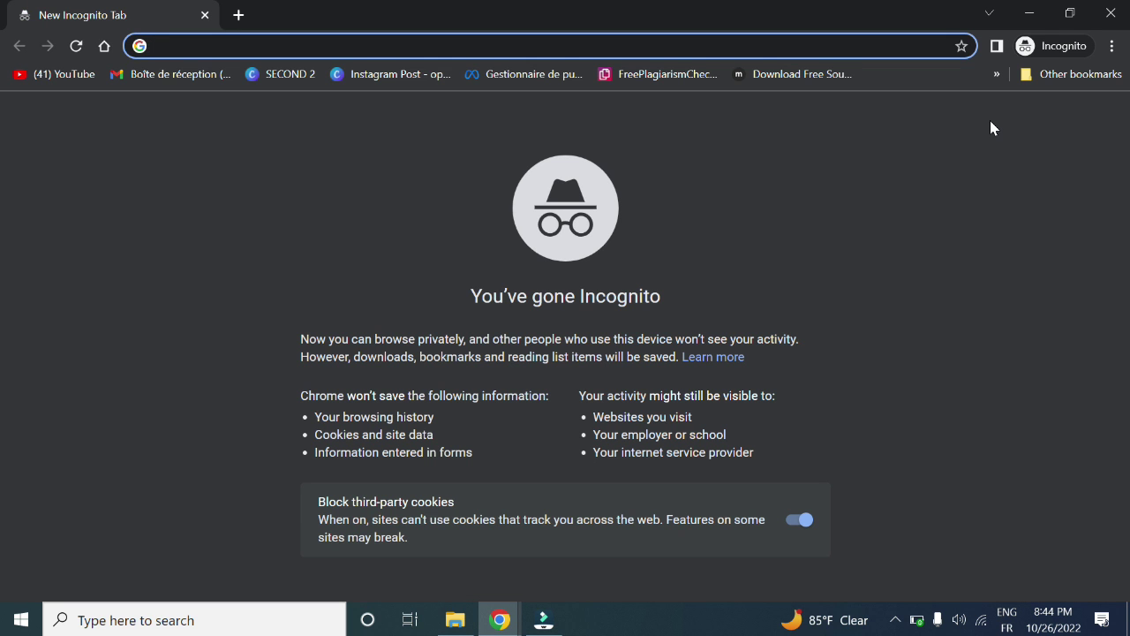
text(geekb)
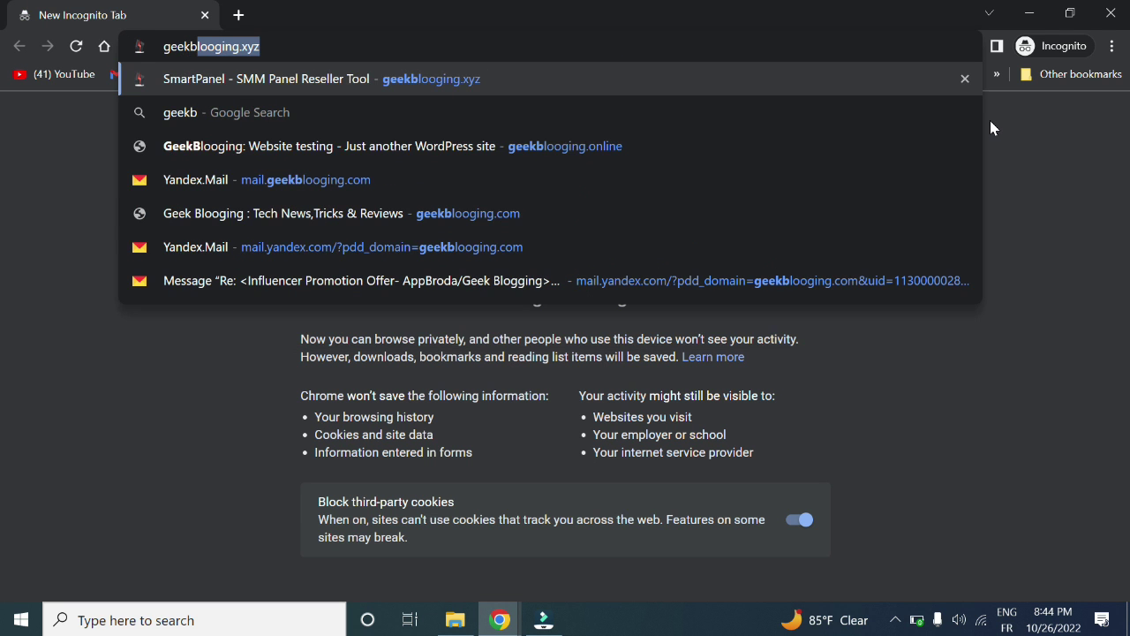
text(looging.onl)
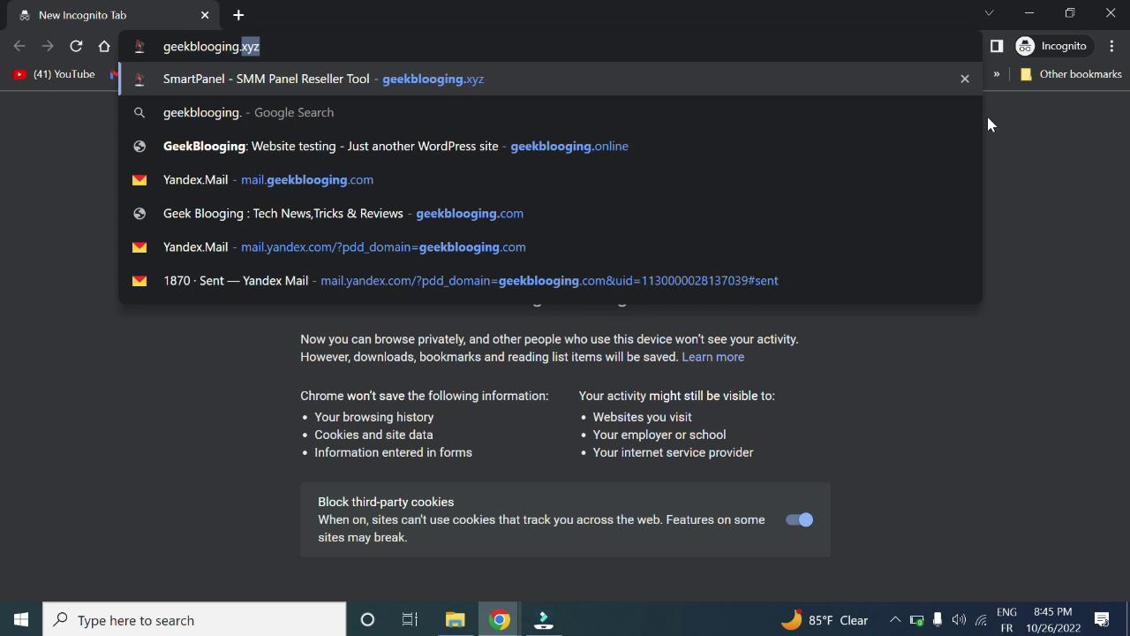
text(ine)
key(Return)
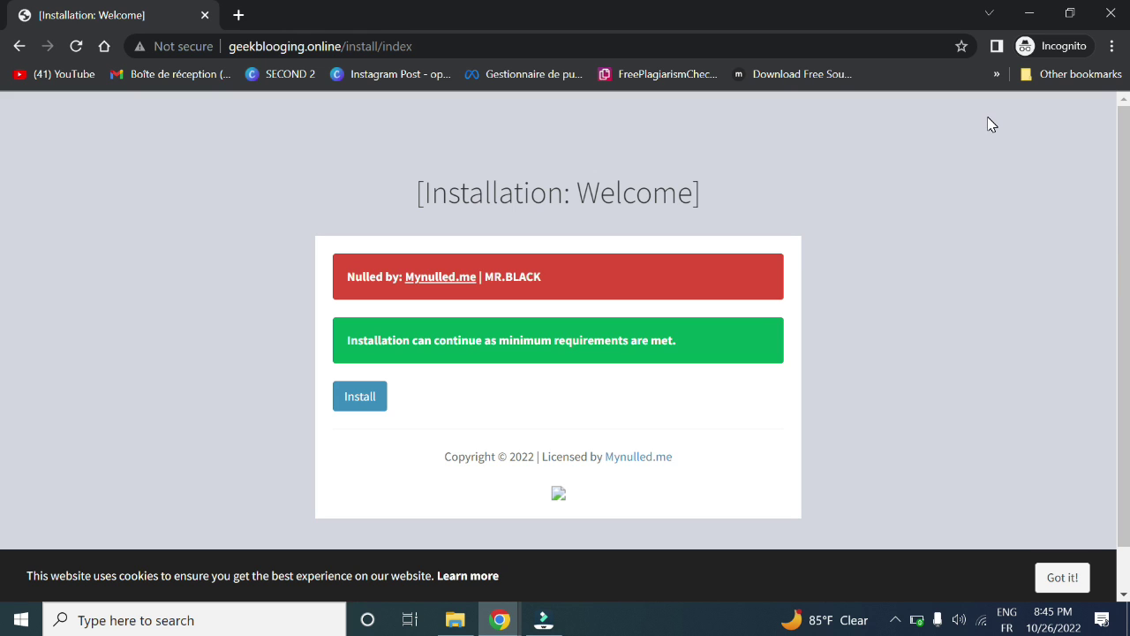
click(359, 409)
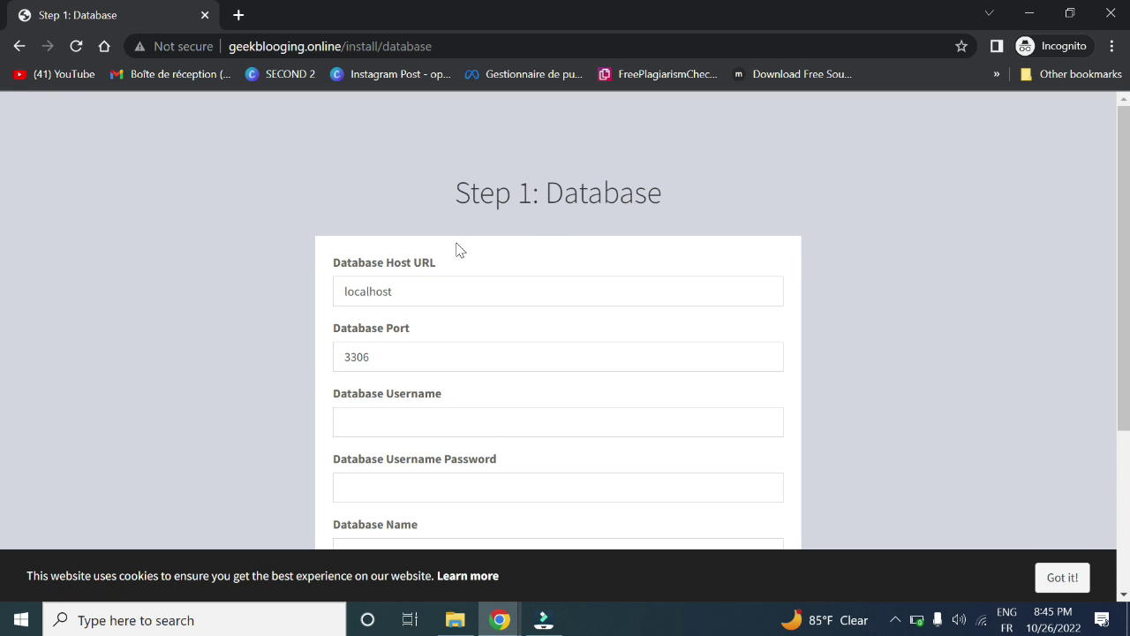
- Open the MySQL Databases page for geekblooging.online in Hostinger and enter shorting1 as the new database username
scroll(454, 391, down, 2)
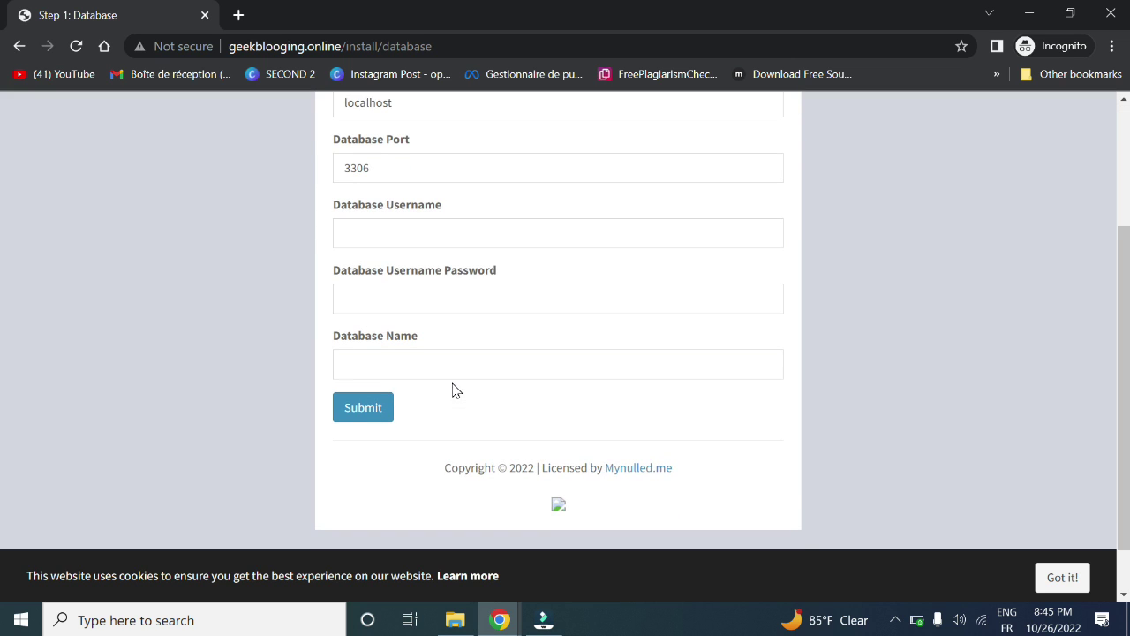
key(Return)
click(500, 620)
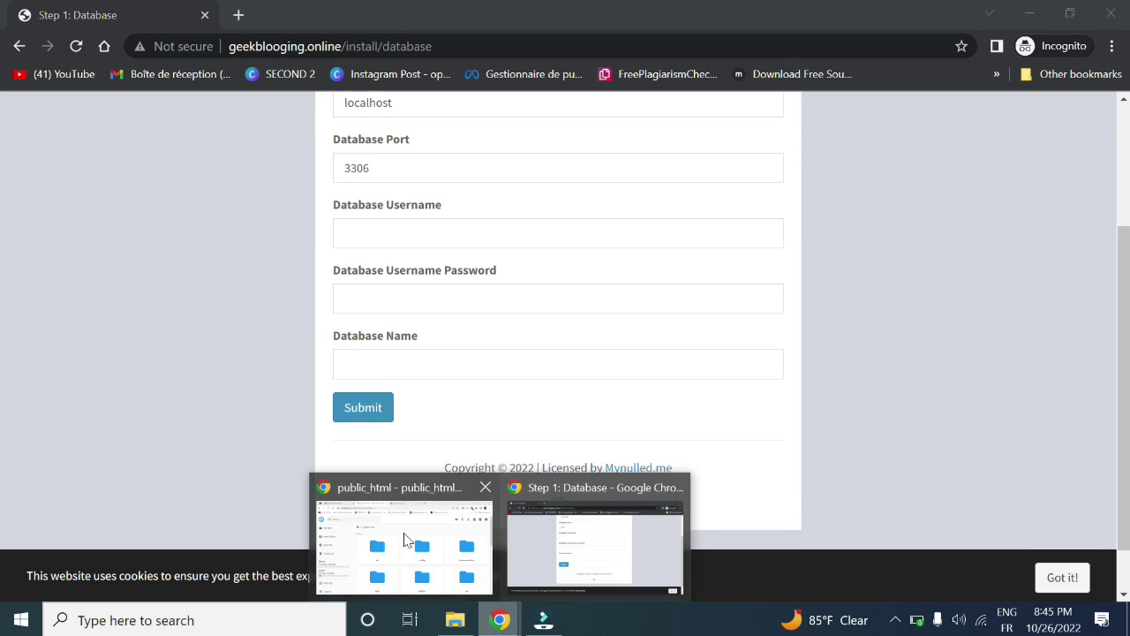
click(401, 541)
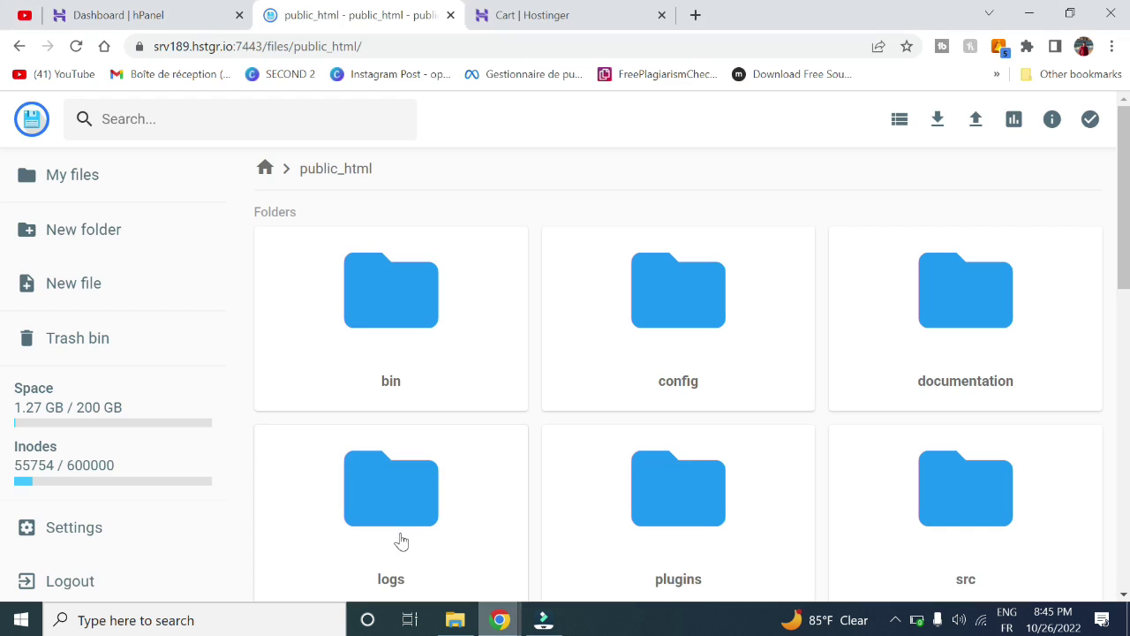
click(144, 11)
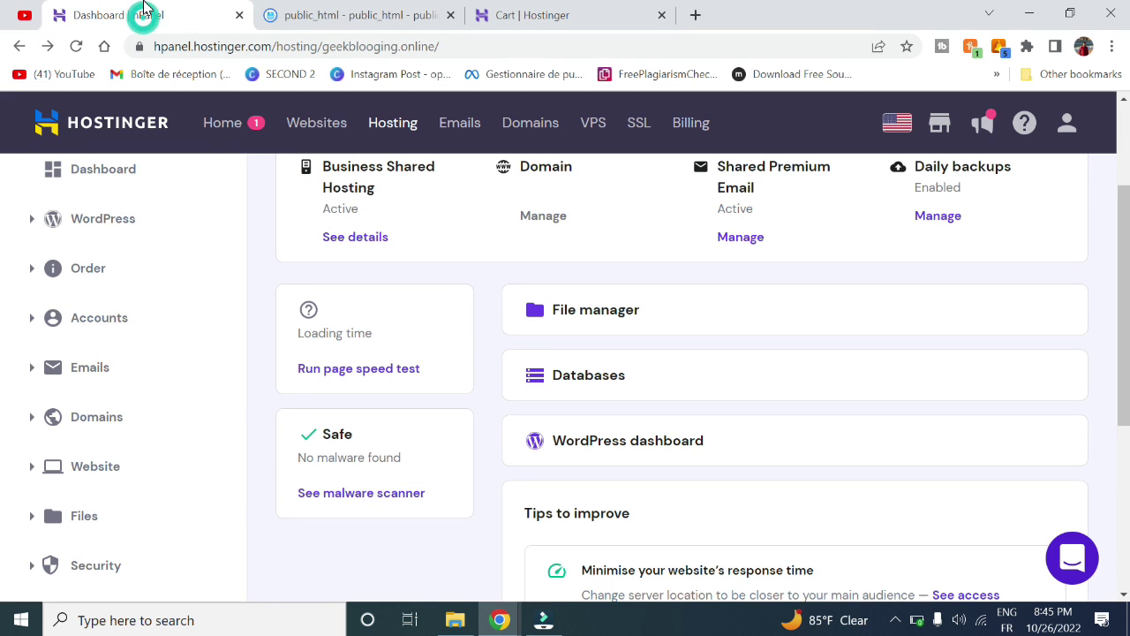
click(606, 386)
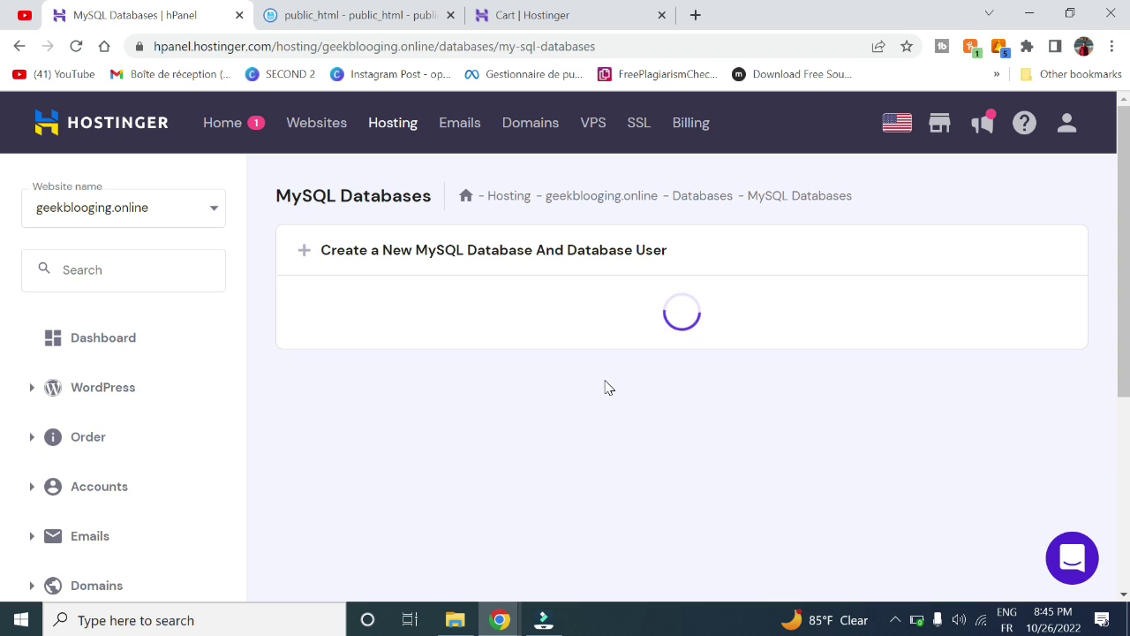
click(660, 306)
text(shorting1)
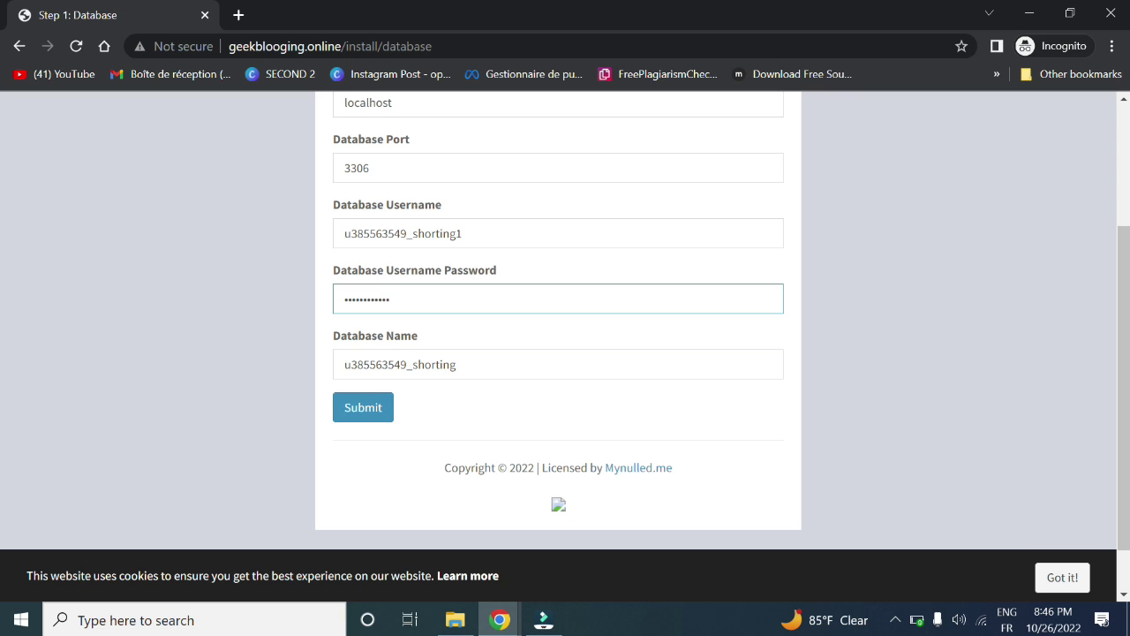
- Submit the installer's database connection details and build the database with its tables and initial data
click(367, 407)
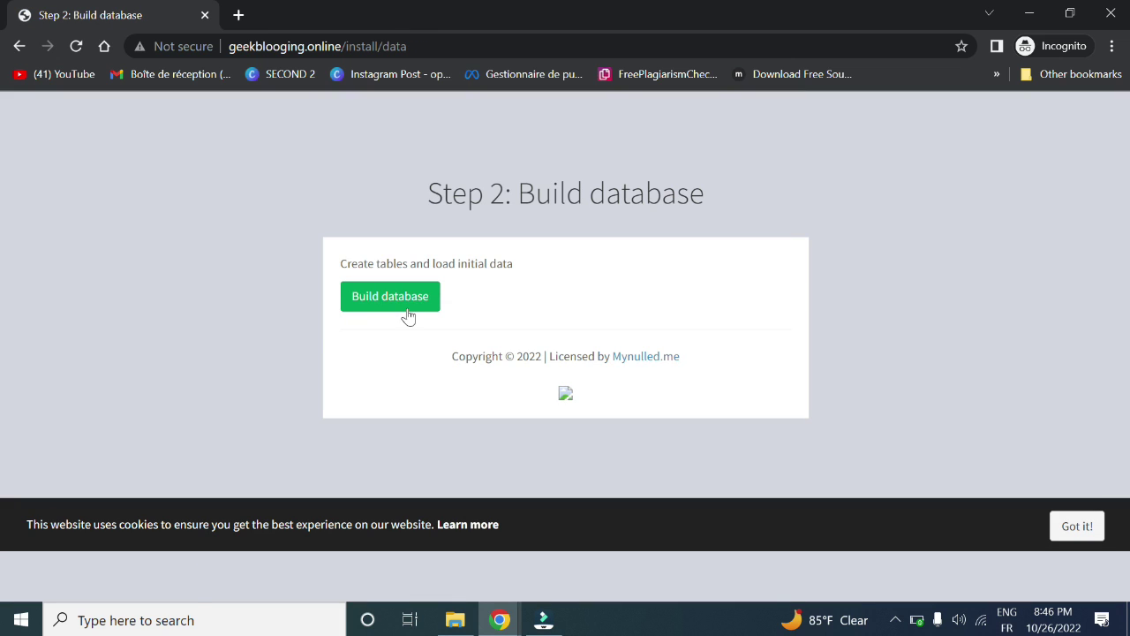
click(389, 299)
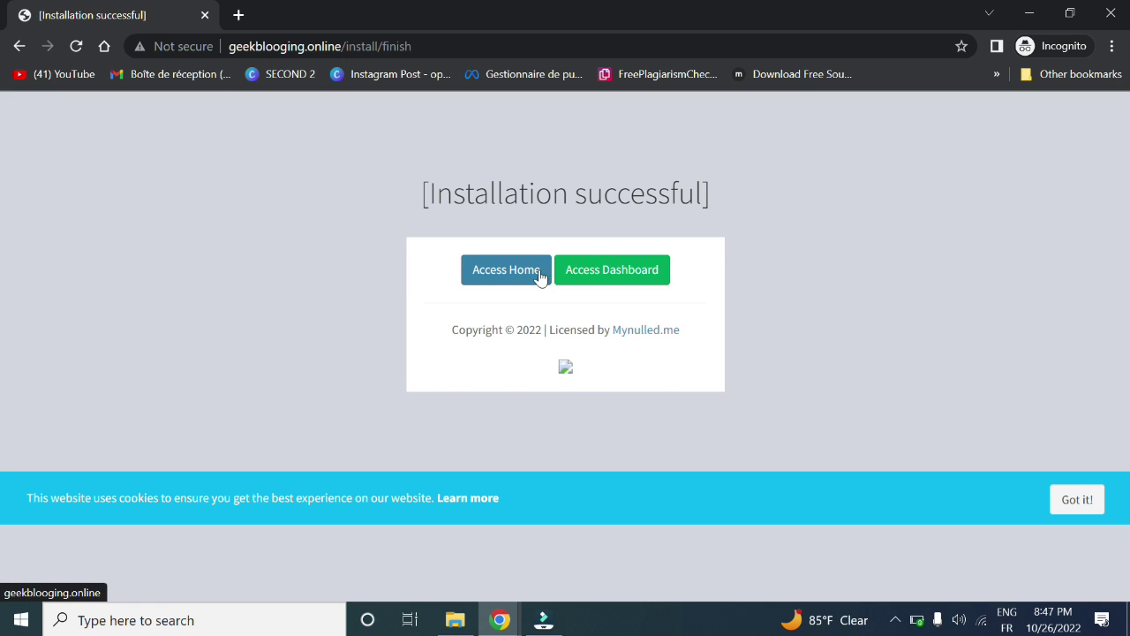
- Sign in to the AdLinkFly dashboard with the admin username and account password, and open the Administration Area
click(657, 285)
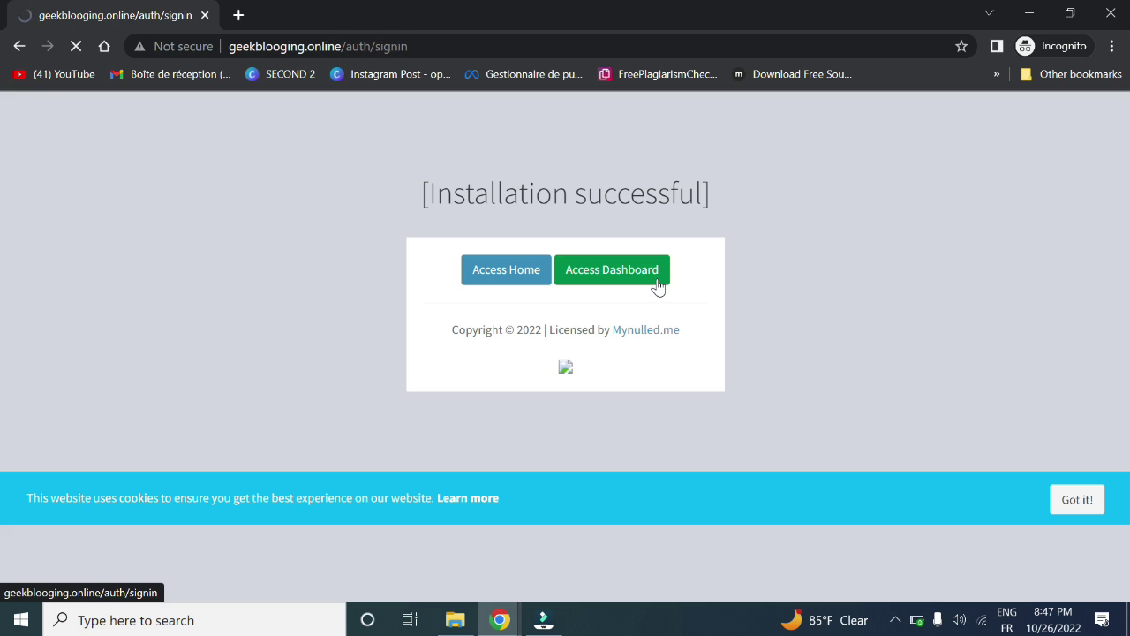
click(515, 298)
click(538, 345)
click(482, 348)
text(••••)
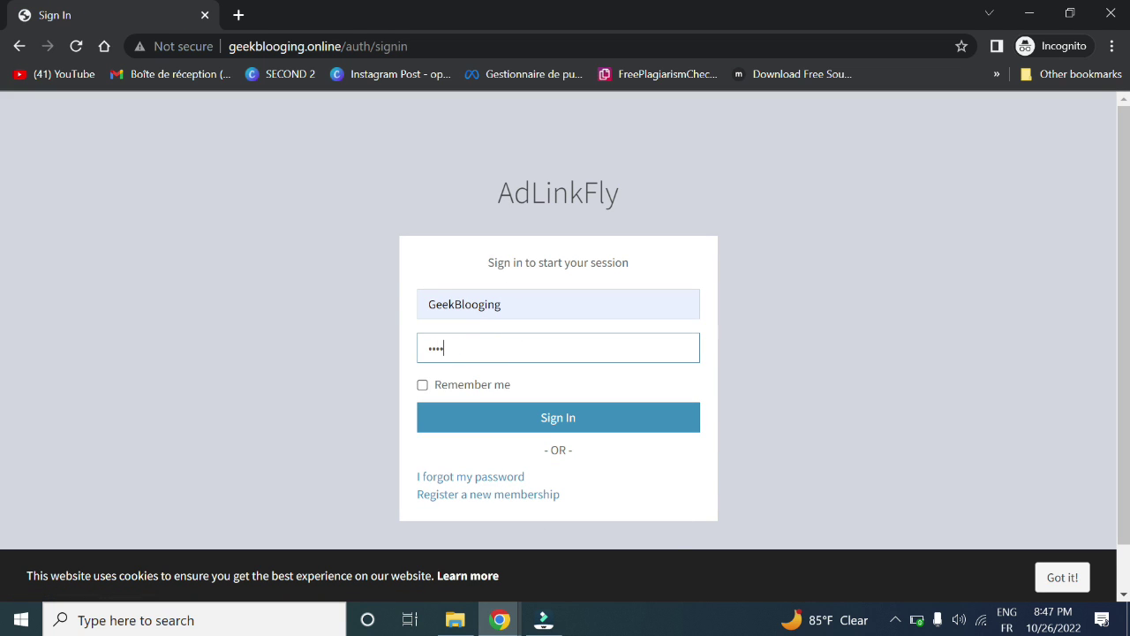
text(••••••)
key(Return)
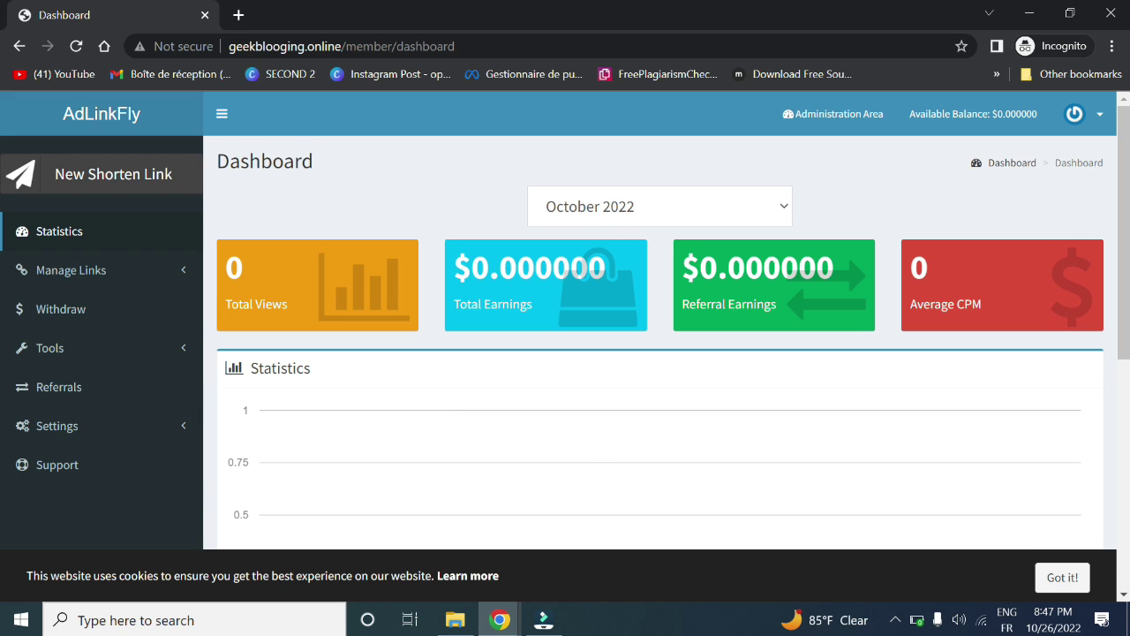
click(855, 130)
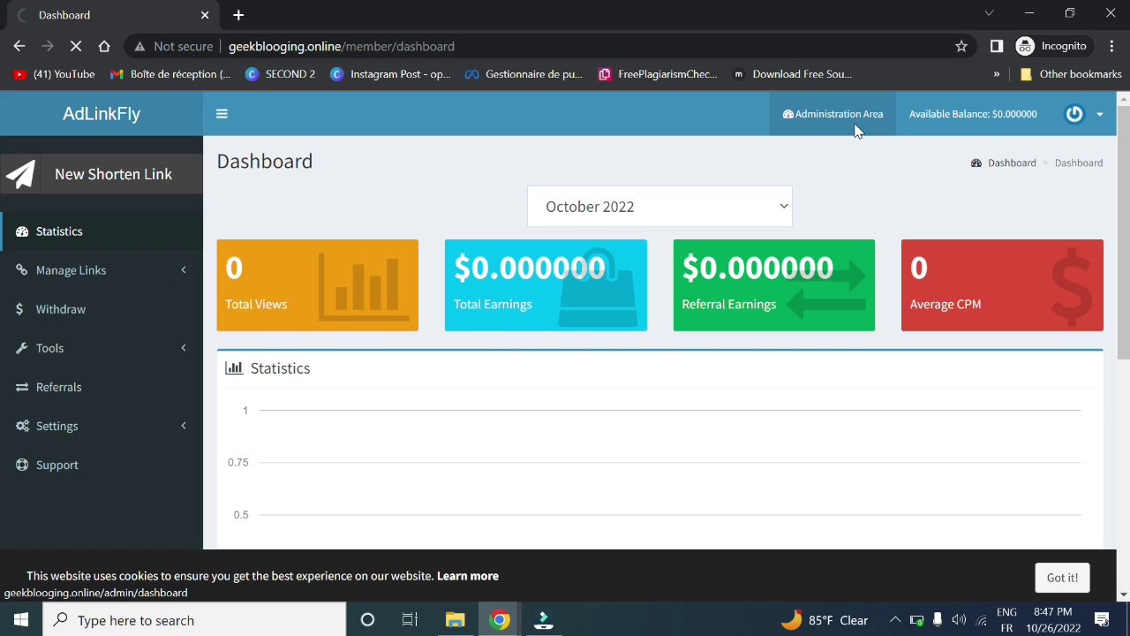